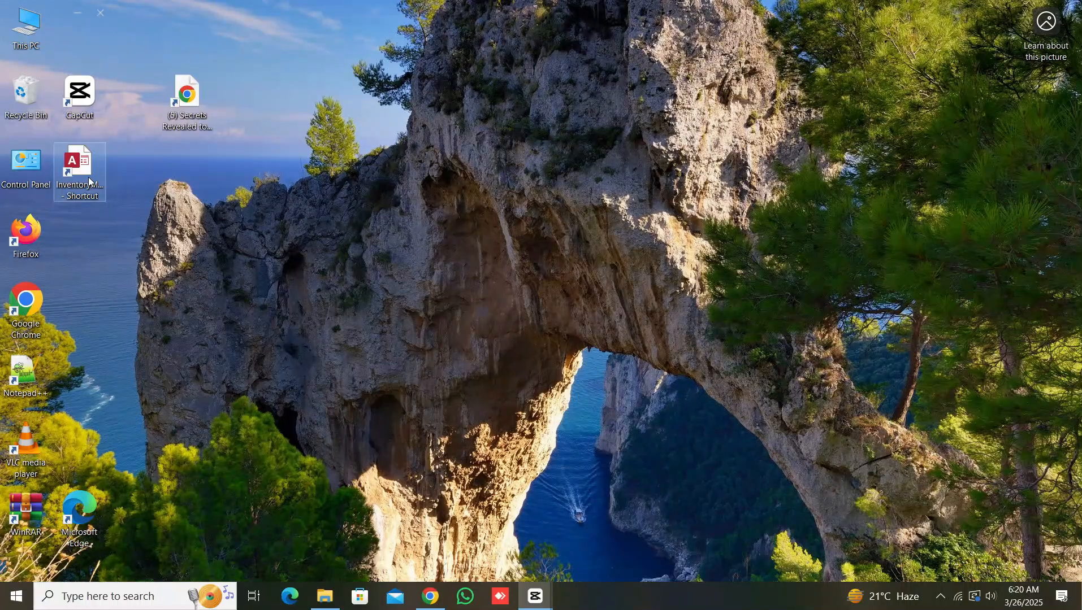
# Launch the inventory accounting application, search the product list for "ba", and close the product form
pyautogui.doubleClick(89, 181)
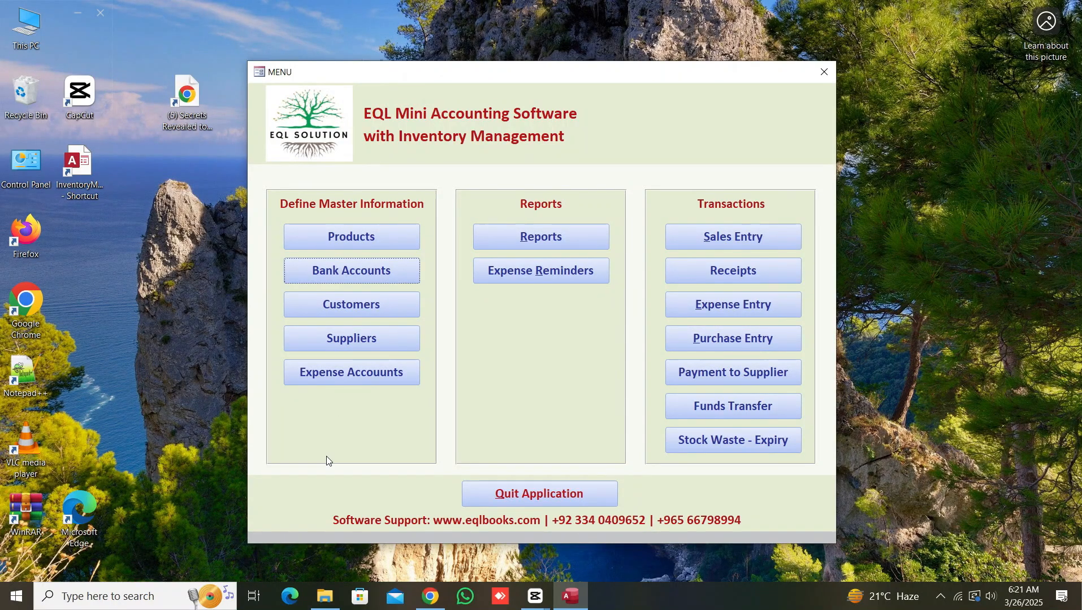
pyautogui.click(352, 237)
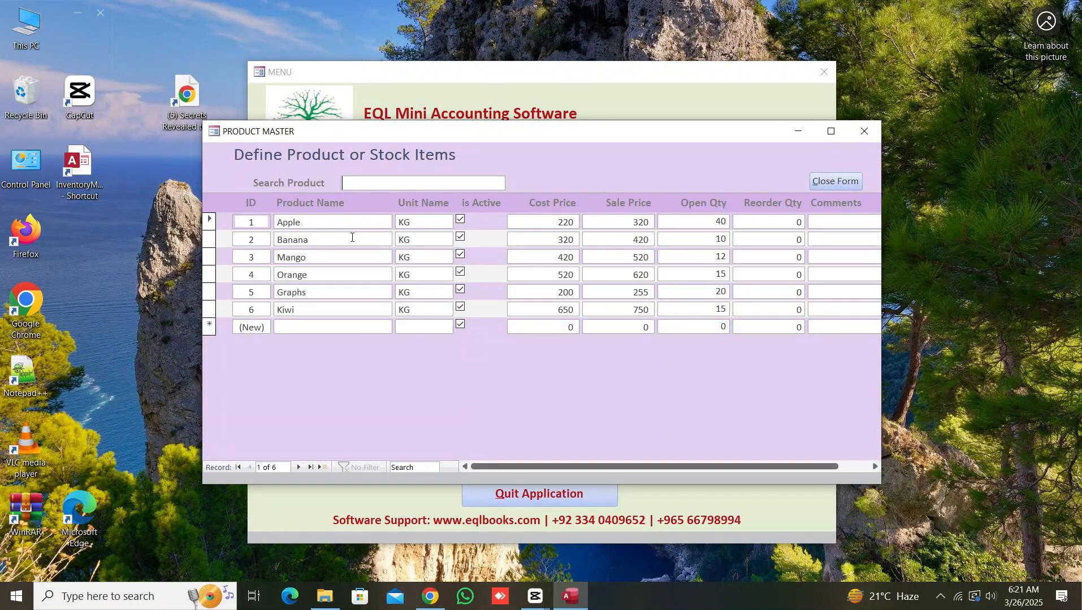
pyautogui.write('ba')
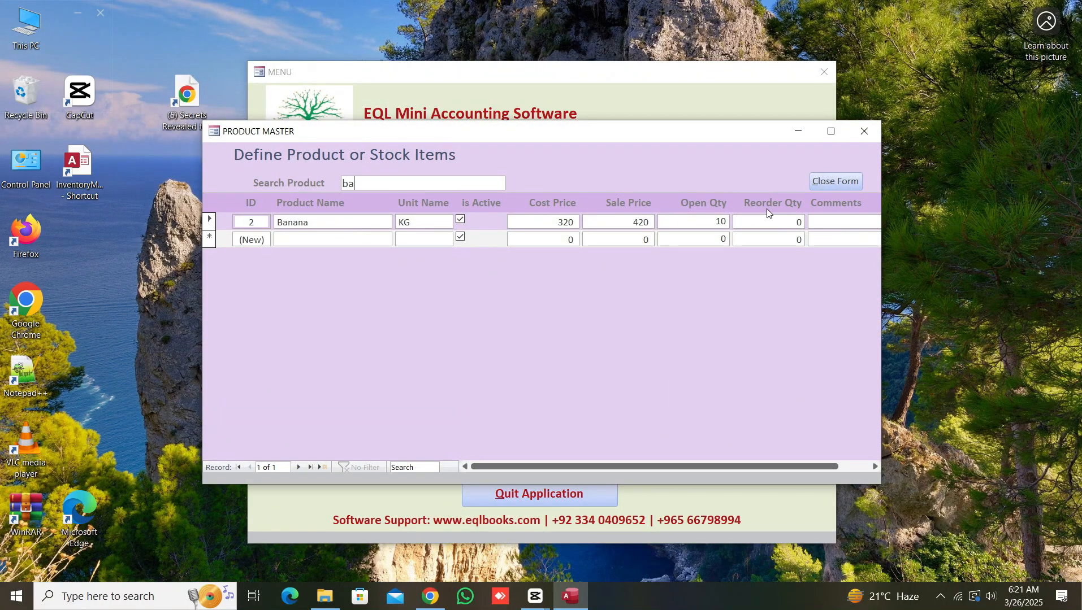
pyautogui.click(829, 183)
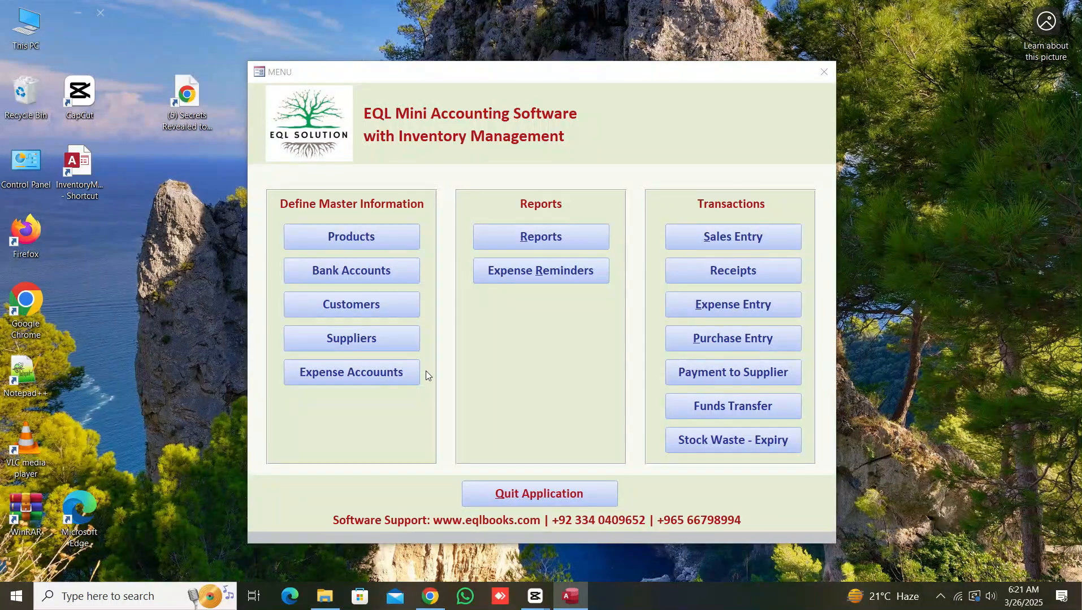
# Delete the customer record named "asdf" from the customer list and close the customer form
pyautogui.click(382, 300)
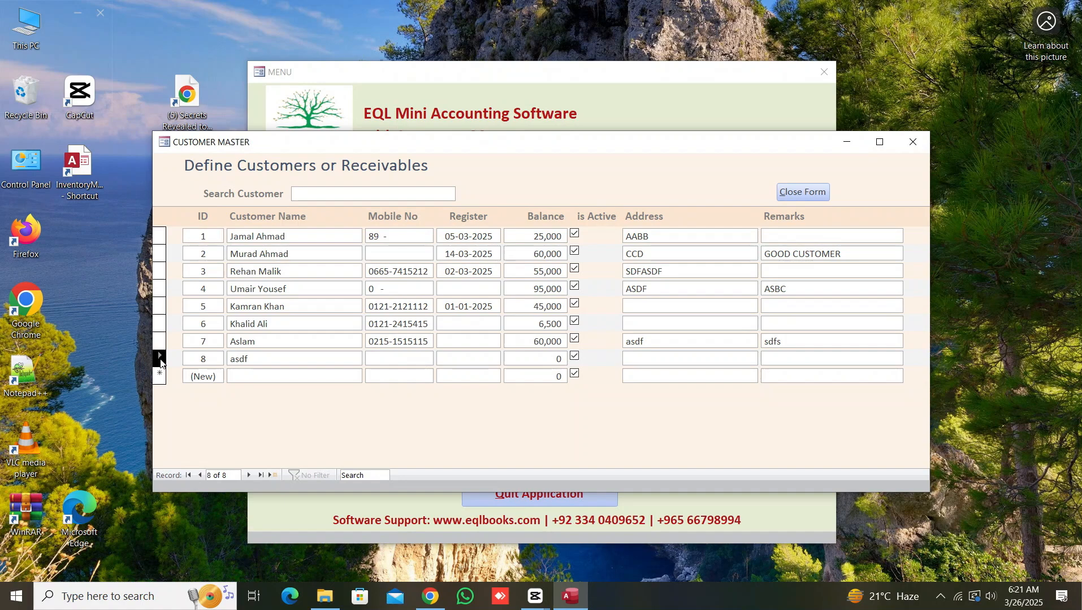
pyautogui.press('Delete')
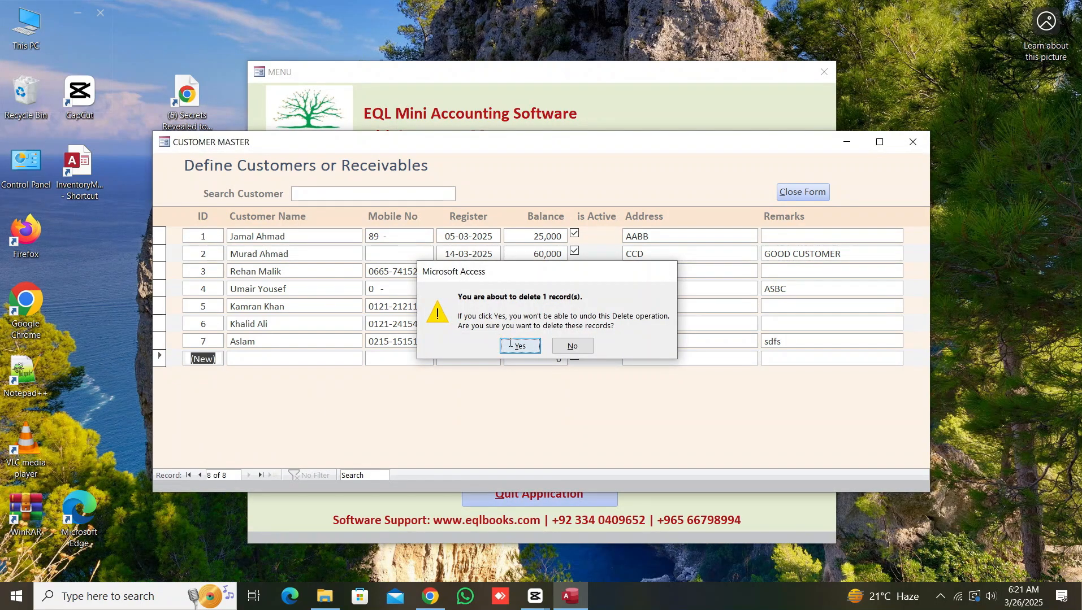
pyautogui.click(510, 345)
pyautogui.click(785, 195)
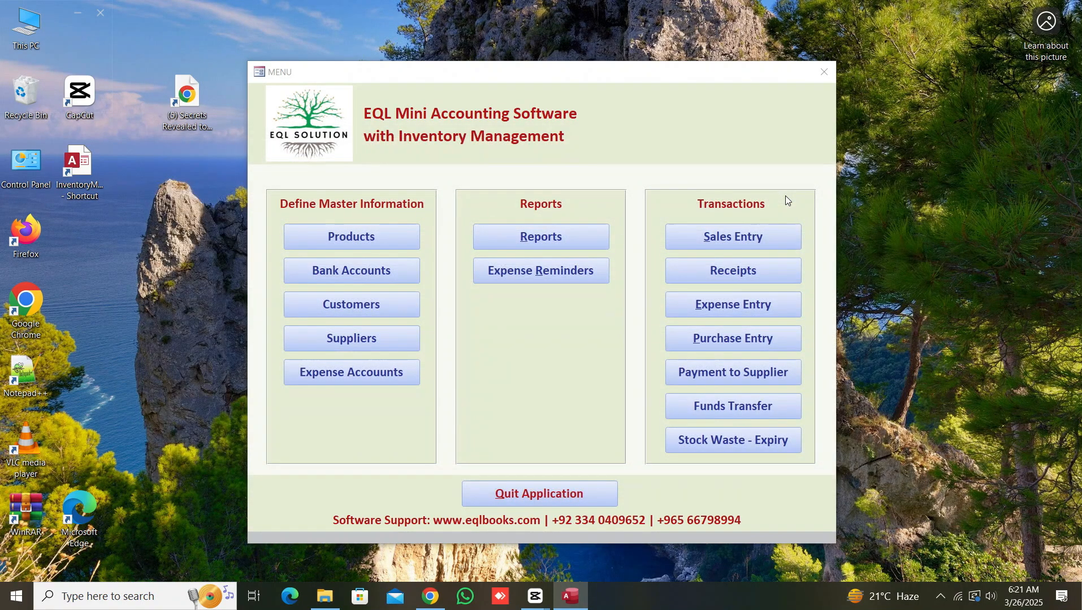
# Review the supplier list and the defined business expense accounts, closing each form after viewing it
pyautogui.click(346, 339)
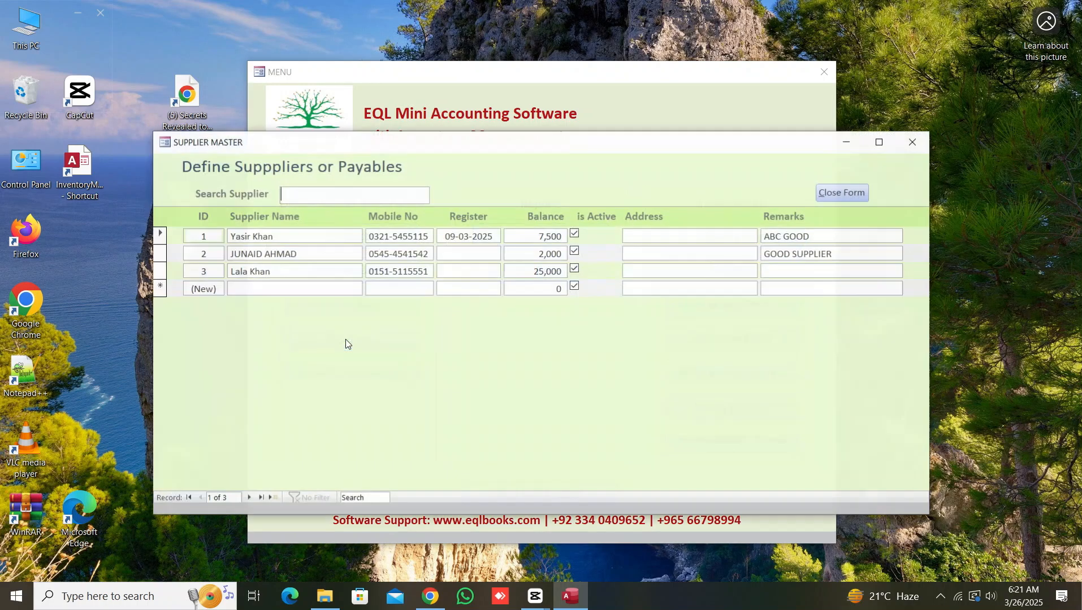
pyautogui.click(833, 191)
pyautogui.click(385, 372)
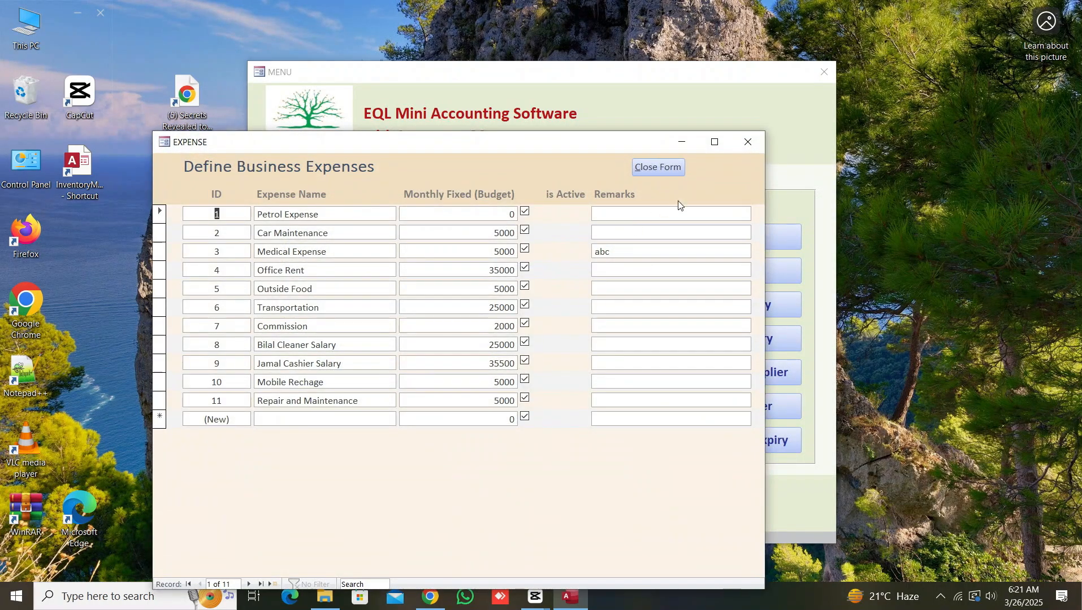
pyautogui.click(669, 172)
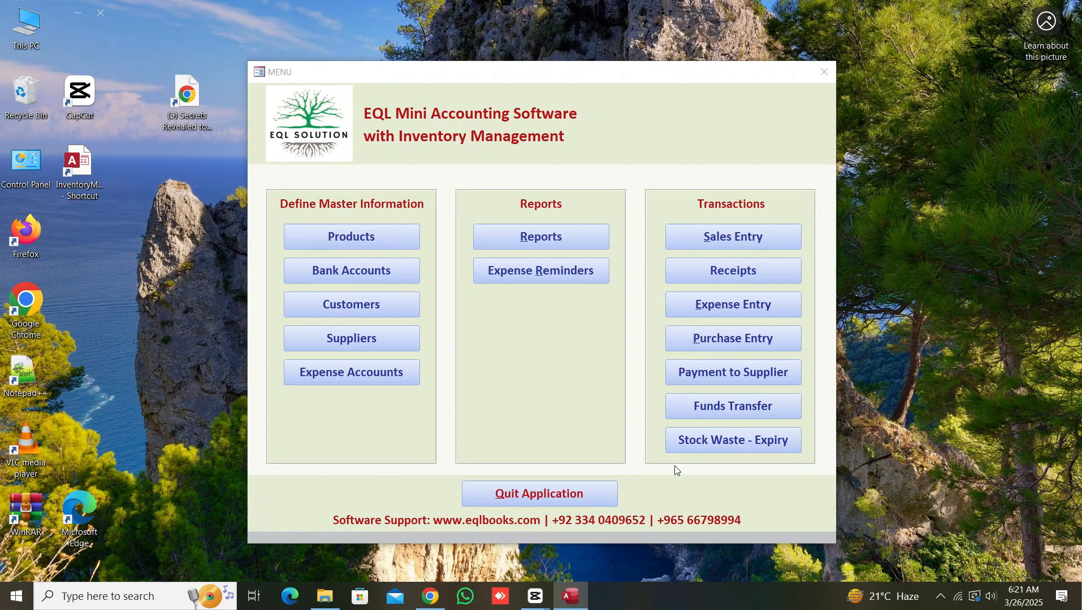
# Review the business expense entries for 25-03-2025 and 24-03-2025, and return the expense entry form to 26-03-2025
pyautogui.click(767, 305)
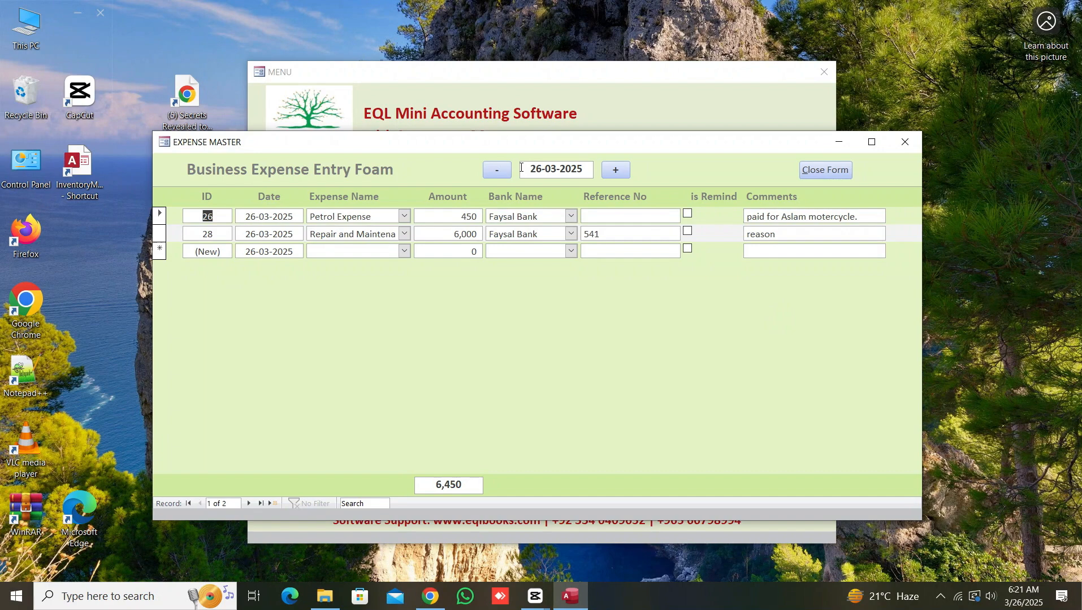
pyautogui.moveTo(521, 167); pyautogui.dragTo(591, 169)
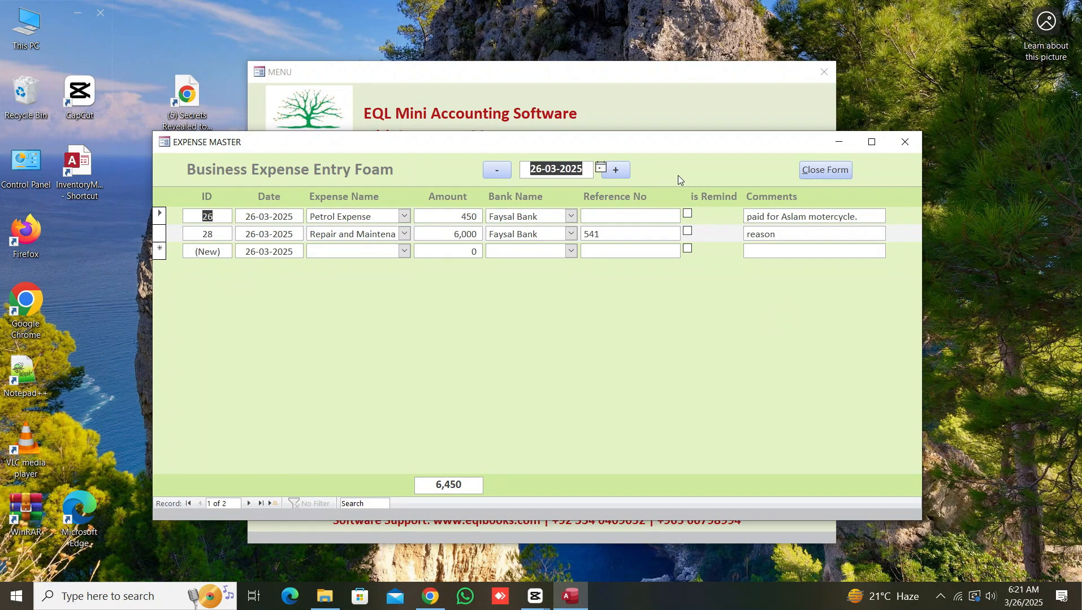
pyautogui.click(500, 173)
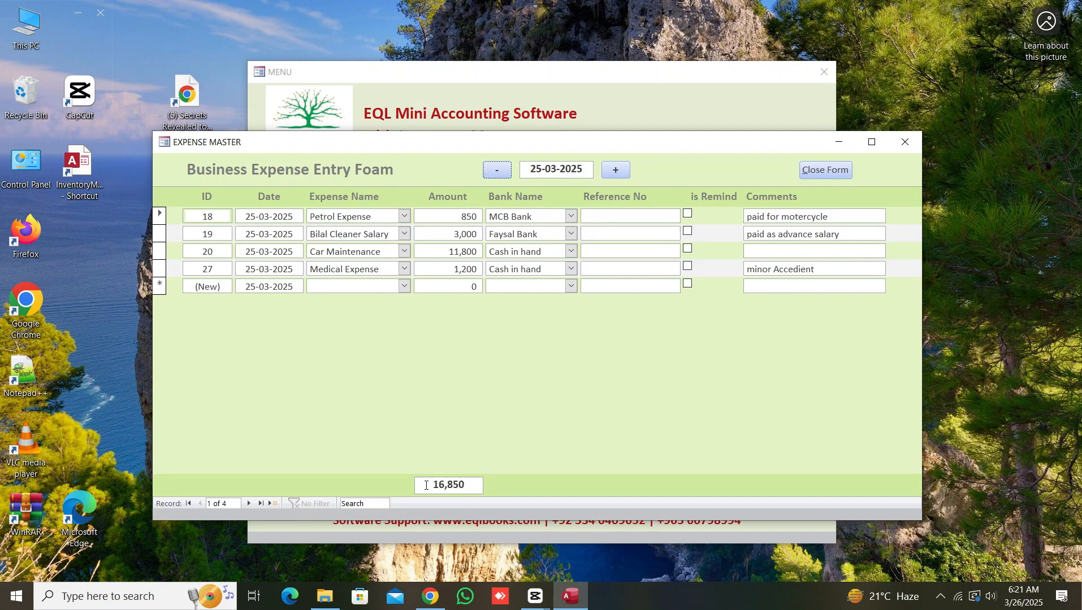
pyautogui.click(495, 173)
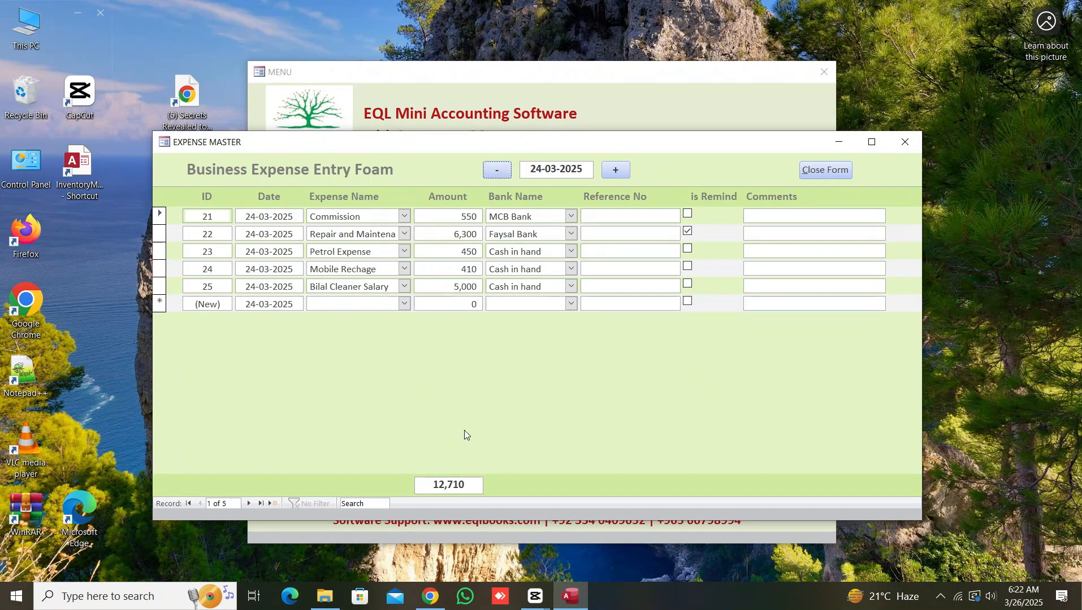
pyautogui.click(618, 168)
pyautogui.click(618, 168)
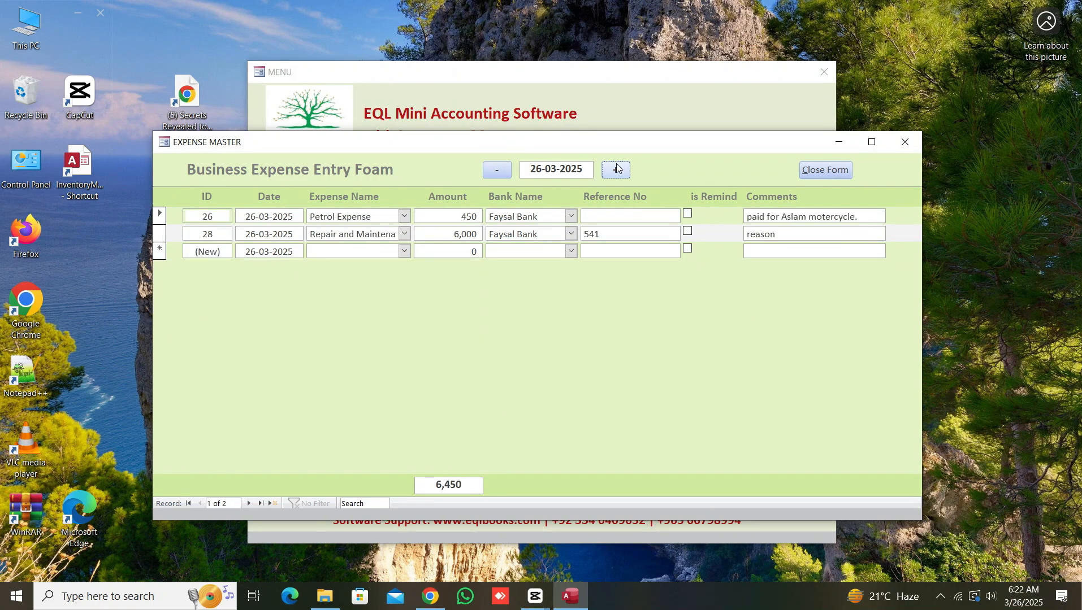
# Add a new 26-03-2025 expense entry for Car Maintenance with an amount of 2,200
pyautogui.click(338, 253)
pyautogui.click(404, 251)
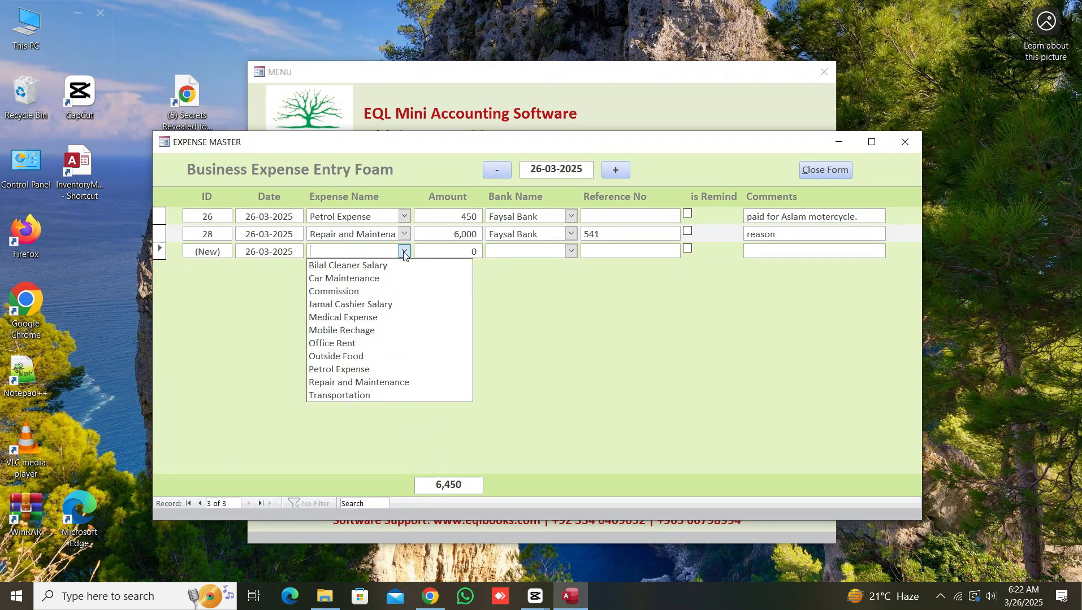
pyautogui.click(393, 282)
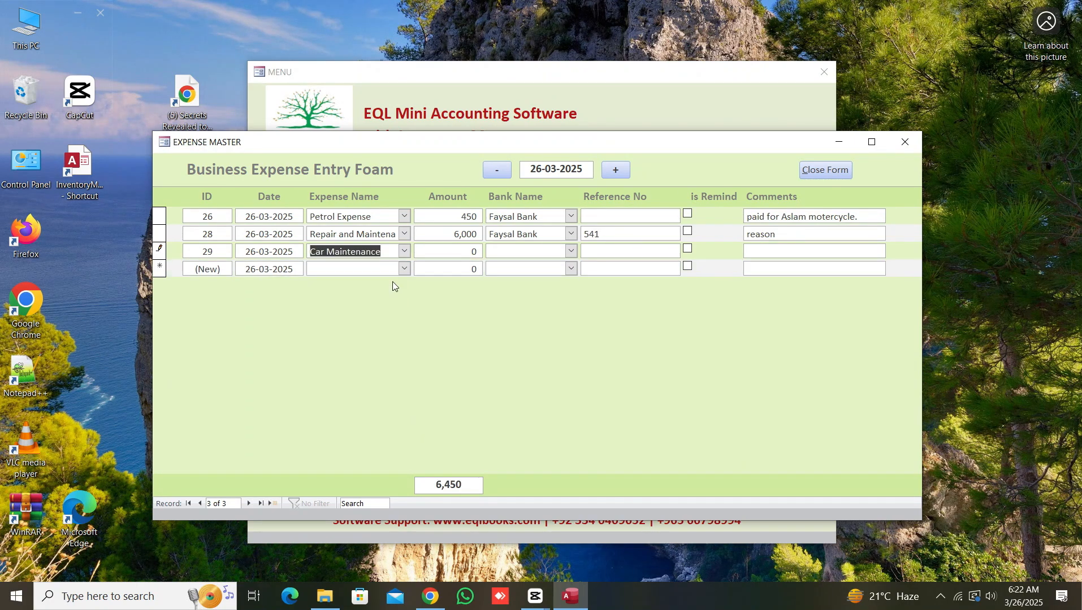
pyautogui.press('Tab')
pyautogui.write('2,200')
pyautogui.press('Tab')
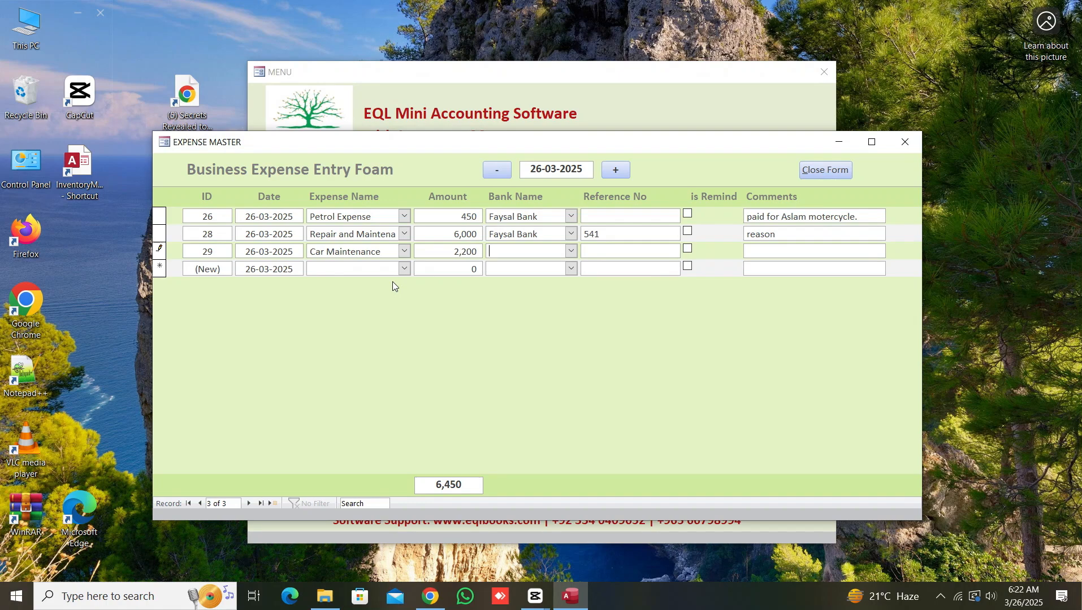
# Complete the Car Maintenance expense with Cash in hand as bank, reference number 54 and comment "rea", and close the form
pyautogui.write('c')
pyautogui.press('Tab')
pyautogui.write('54')
pyautogui.press('Tab')
pyautogui.press('Tab')
pyautogui.write('rea')
pyautogui.hotkey('alt', 'c')
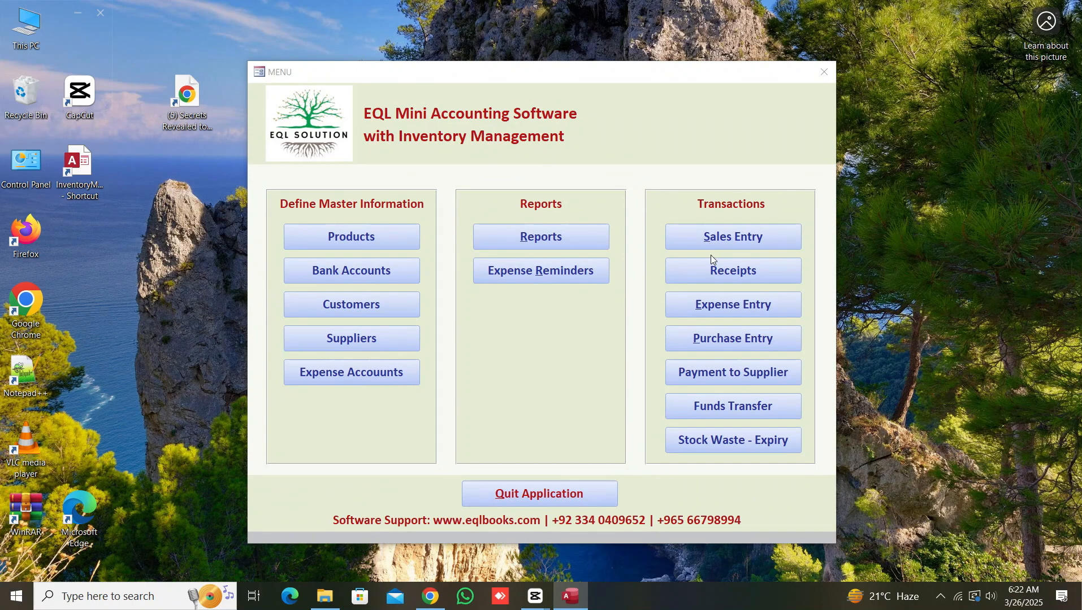
# Start a 26-03-2025 sale entry for the customer without a mobile number, with product Banana and quantity 6
pyautogui.click(729, 240)
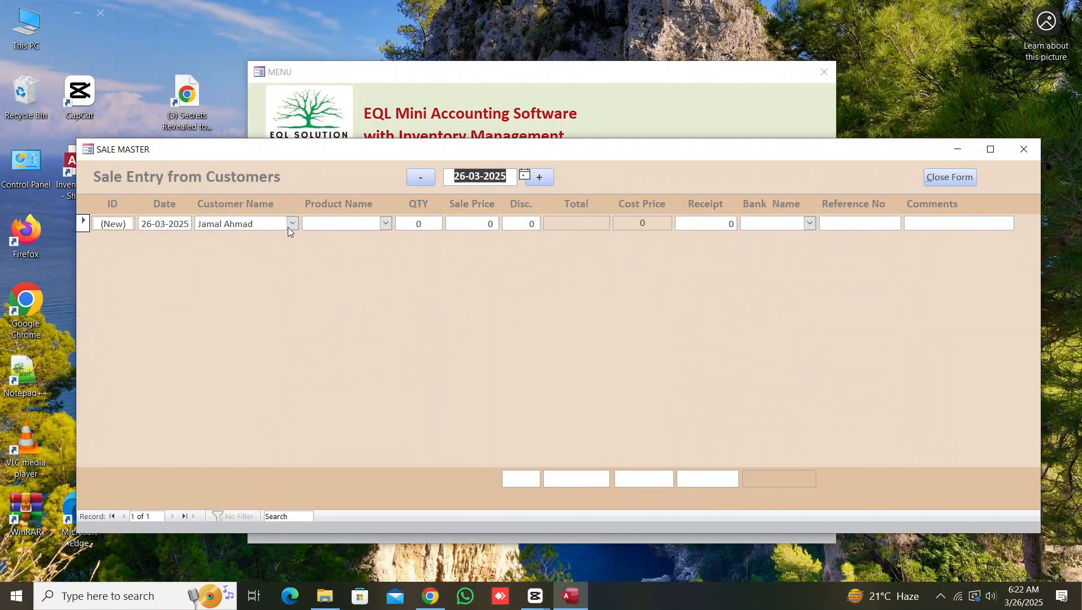
pyautogui.click(337, 227)
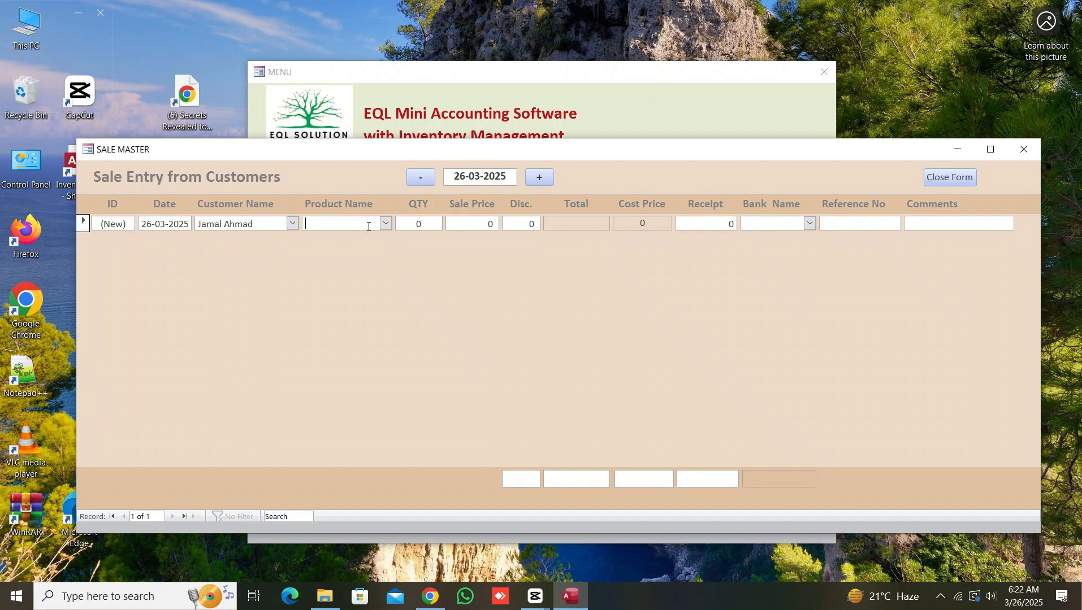
pyautogui.click(292, 224)
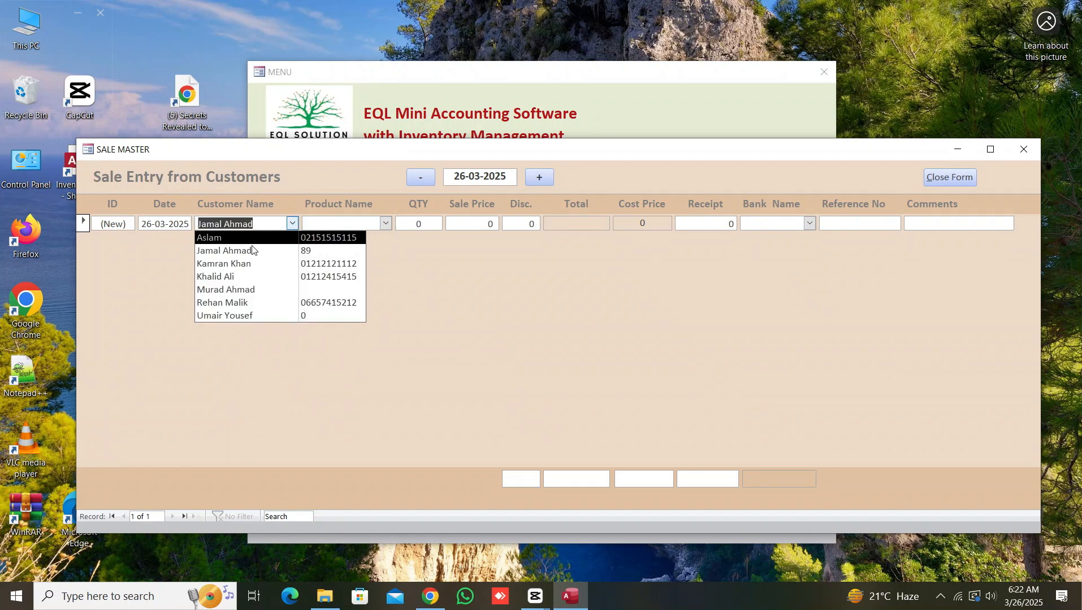
pyautogui.click(225, 289)
pyautogui.press('Tab')
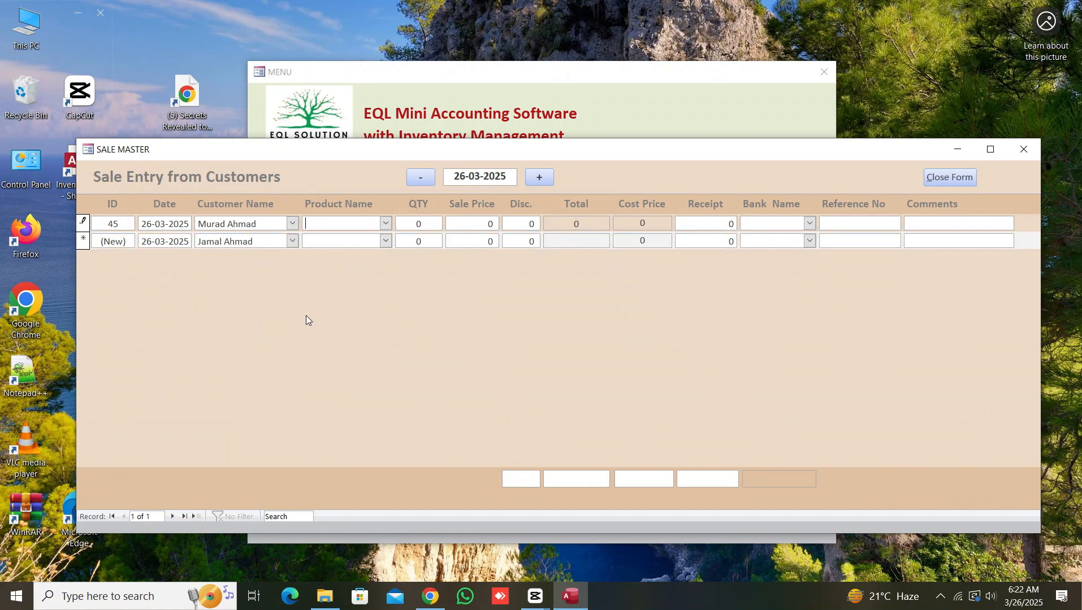
pyautogui.write('banana')
pyautogui.press('Tab')
pyautogui.write('6')
pyautogui.press('Tab')
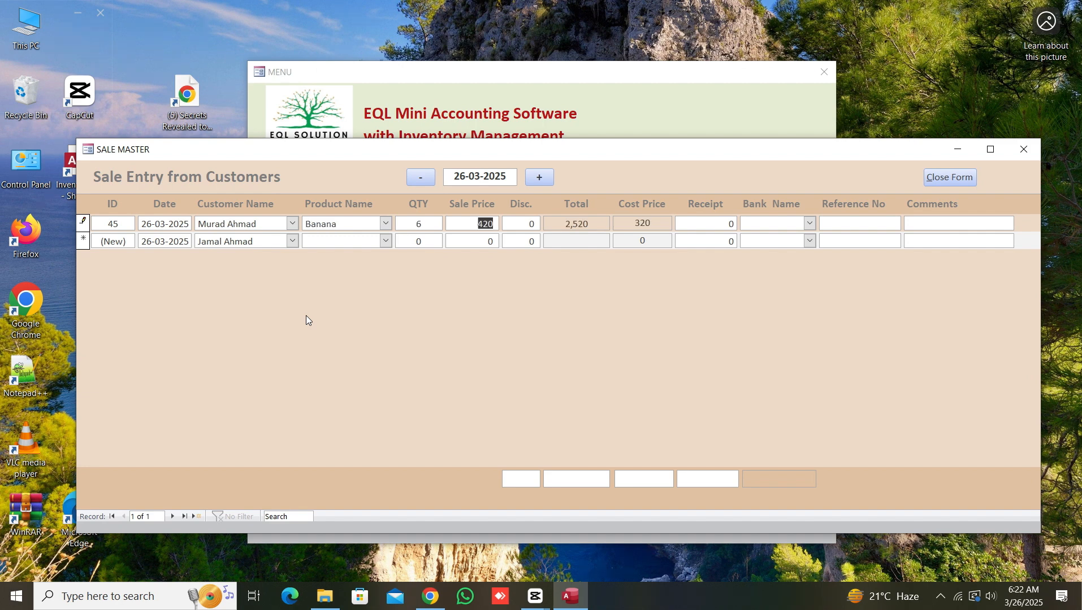
# Record a 1000 receipt into Faysal Bank for the Banana sale, add the comment "sdf", and save the record
pyautogui.press('Tab')
pyautogui.press('Tab')
pyautogui.press('Tab')
pyautogui.press('Tab')
pyautogui.write('1000')
pyautogui.press('Tab')
pyautogui.write('F')
pyautogui.press('Tab')
pyautogui.write('sdf')
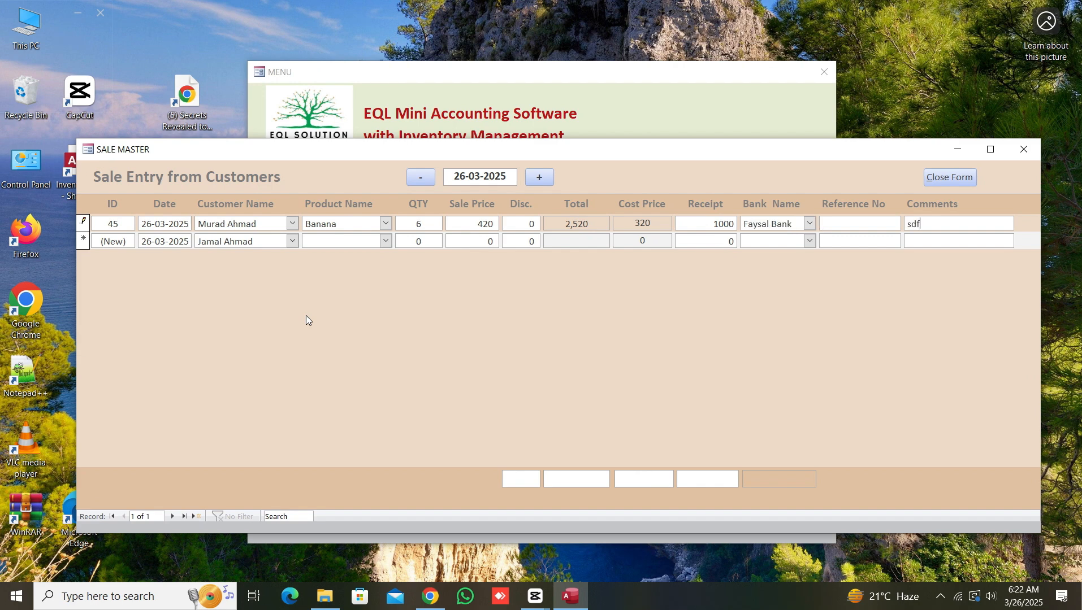
pyautogui.press('Tab')
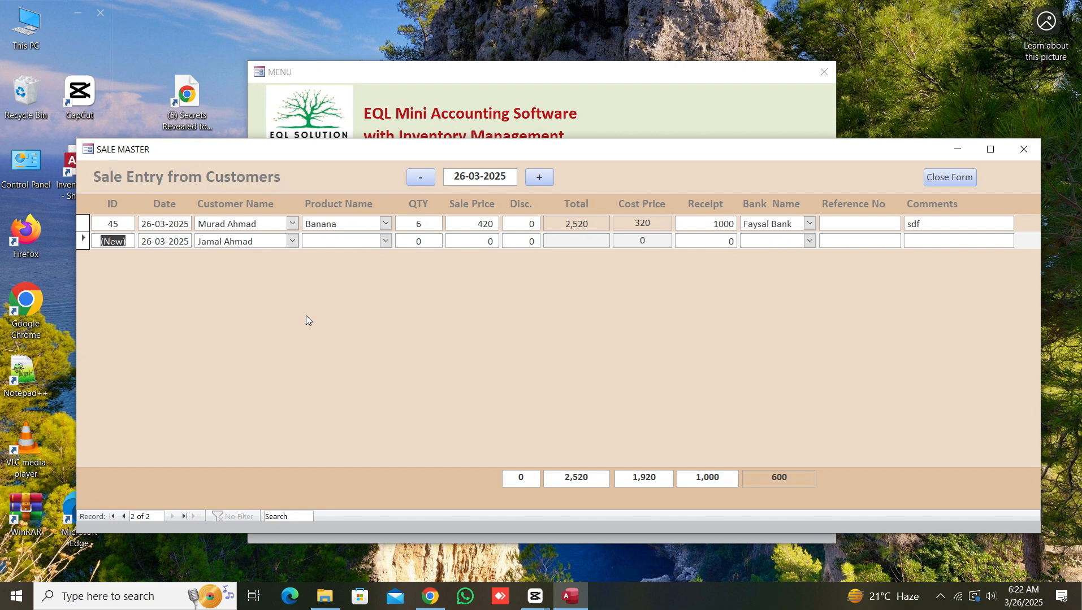
# Review the sales entries and totals for 25-03-2025 and 24-03-2025, and return the sales form to 26-03-2025
pyautogui.click(422, 179)
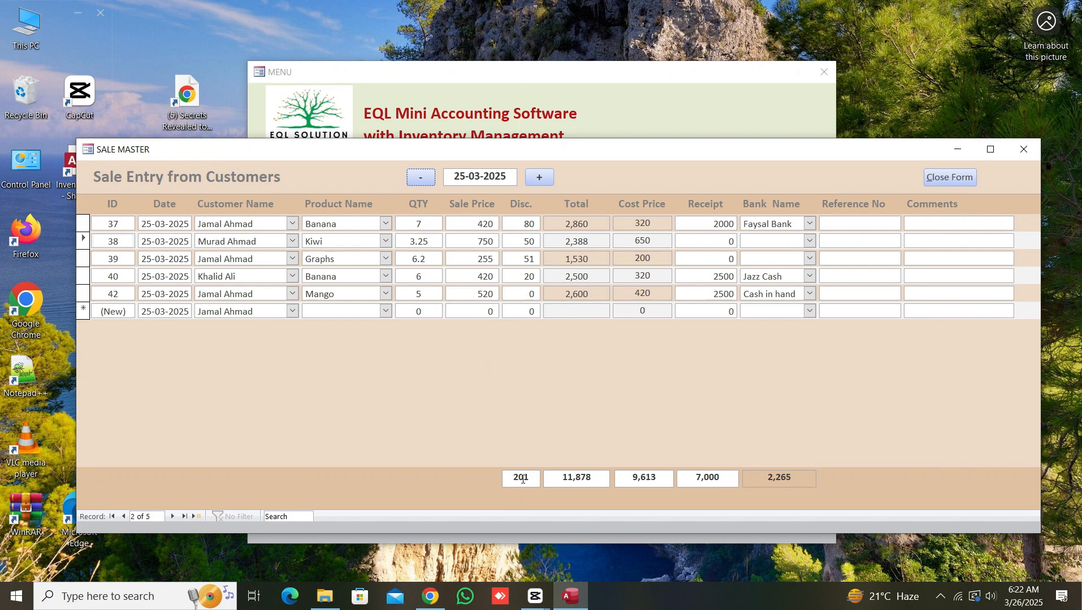
pyautogui.moveTo(575, 477); pyautogui.dragTo(846, 462)
pyautogui.click(424, 177)
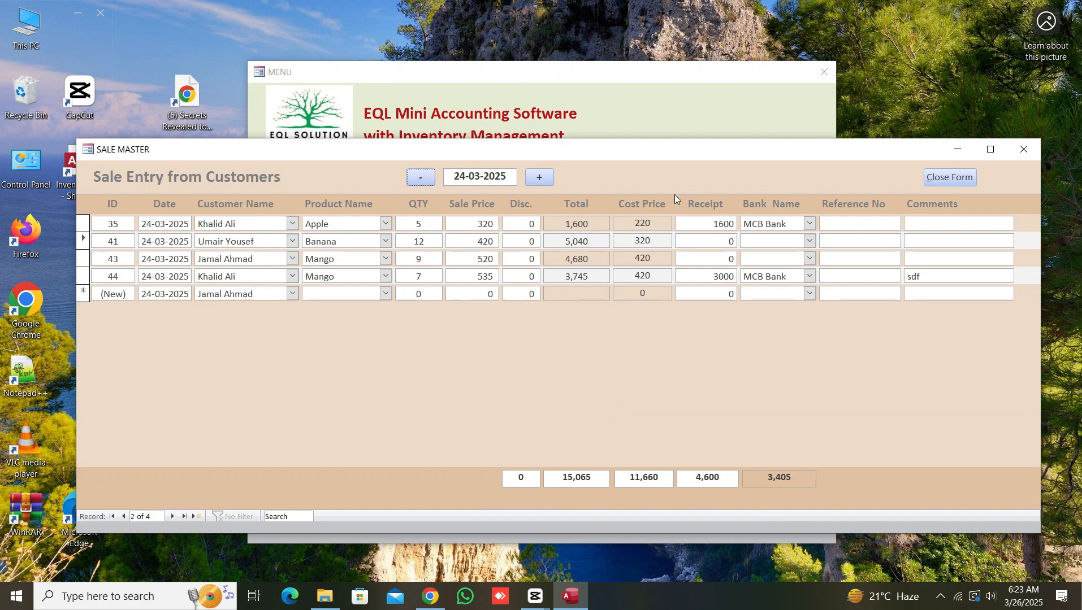
pyautogui.doubleClick(528, 180)
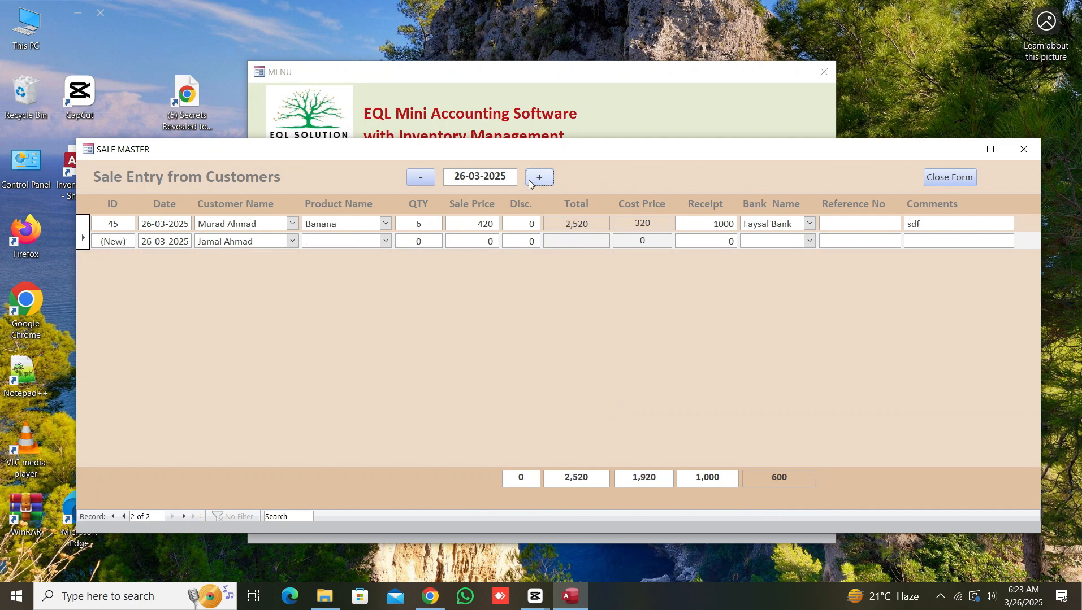
# Add a second sale row for the default customer with product Apple and quantity 7.5
pyautogui.click(386, 242)
pyautogui.click(365, 256)
pyautogui.moveTo(400, 243); pyautogui.dragTo(440, 245)
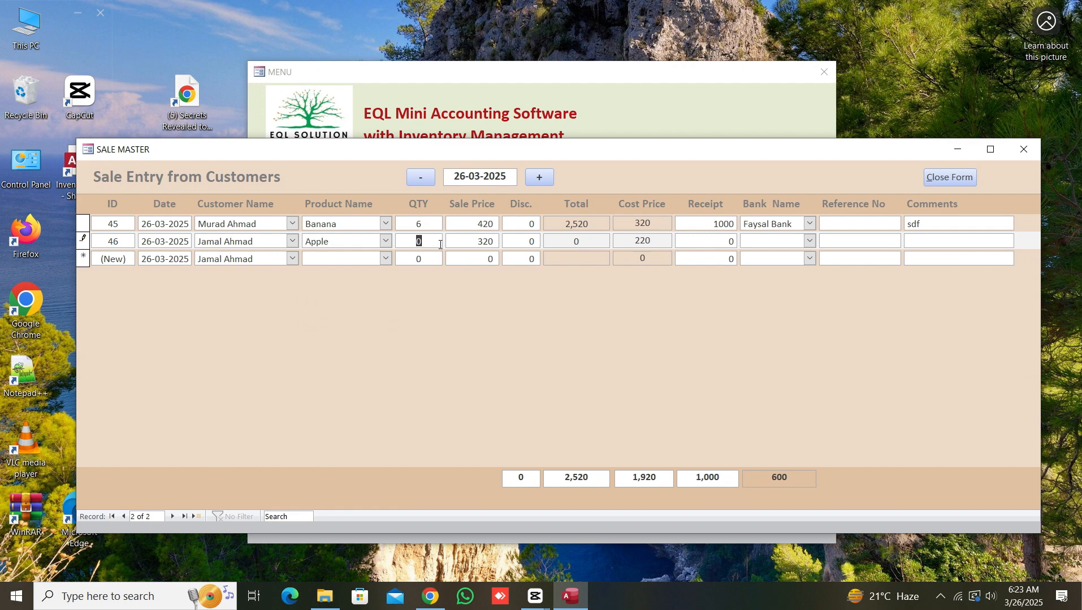
pyautogui.write('7.5')
pyautogui.press('Tab')
# Record a receipt of 1200 as Cash in hand for the Apple sale and save the record
pyautogui.press('Tab')
pyautogui.press('Tab')
pyautogui.press('Tab')
pyautogui.press('Tab')
pyautogui.write('1200')
pyautogui.press('Tab')
pyautogui.write('c')
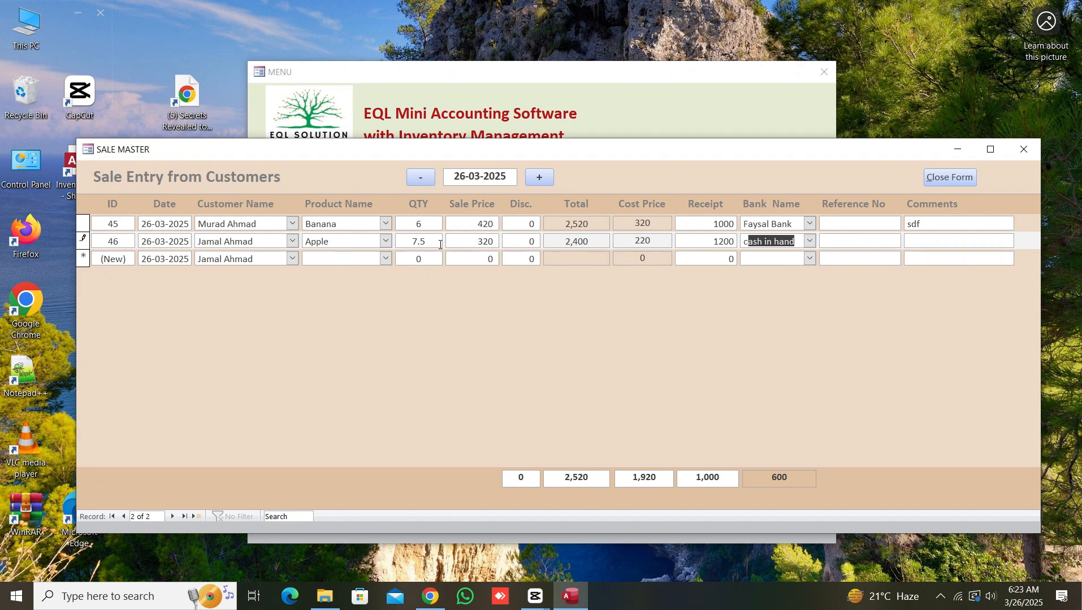
pyautogui.press('Tab')
pyautogui.press('Tab')
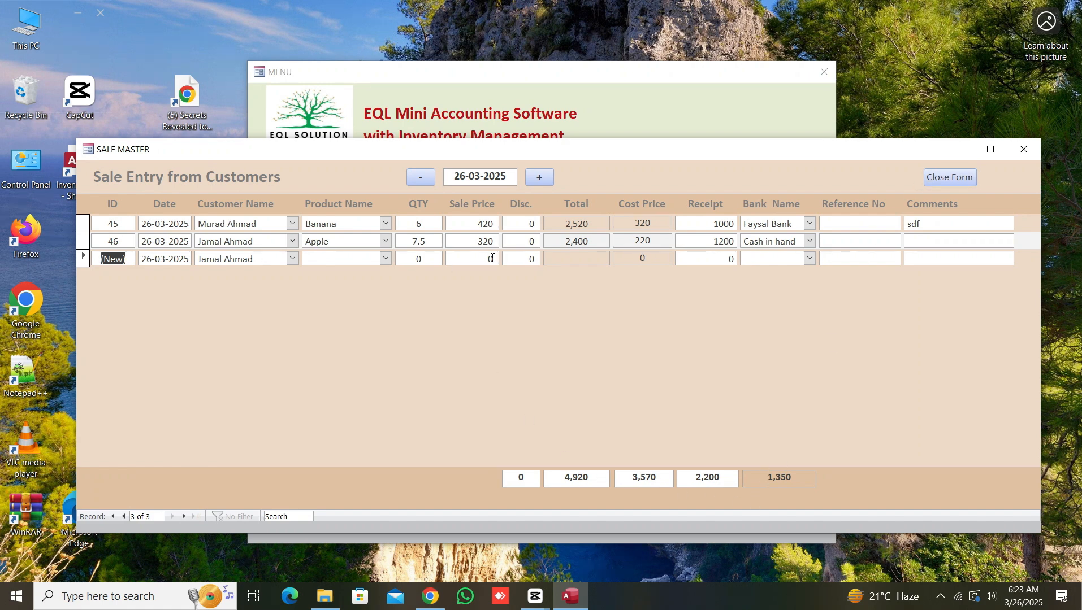
# Set the Apple sale's price to 335, save the record, and close the sales entry form
pyautogui.click(473, 239)
pyautogui.moveTo(473, 239); pyautogui.dragTo(583, 255)
pyautogui.write('335')
pyautogui.press('Tab')
pyautogui.press('Tab')
pyautogui.press('Tab')
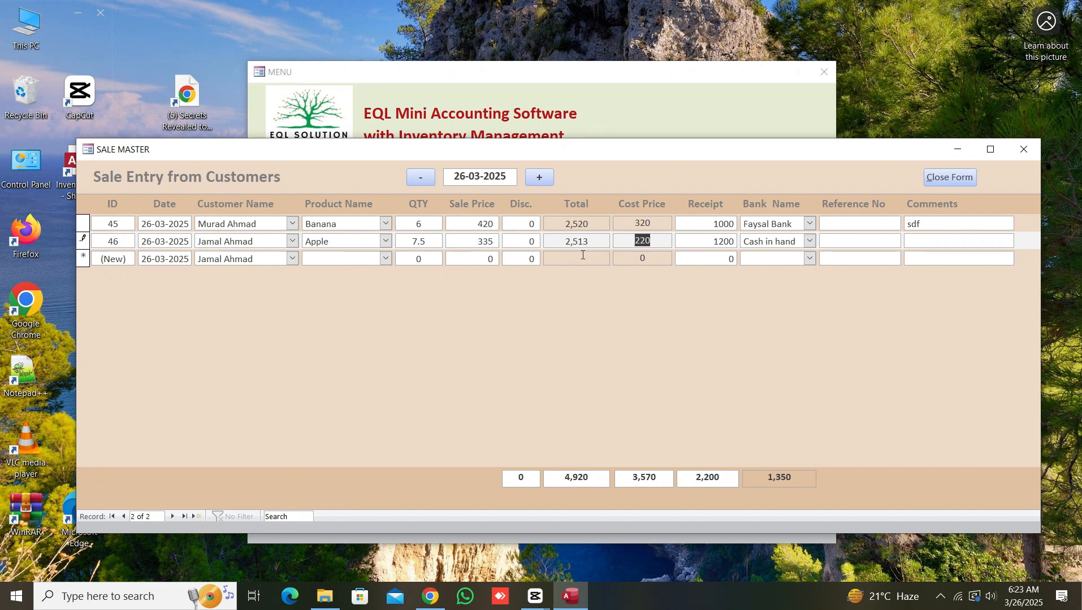
pyautogui.press('Tab')
pyautogui.press('Tab')
pyautogui.press('Tab')
pyautogui.press('Tab')
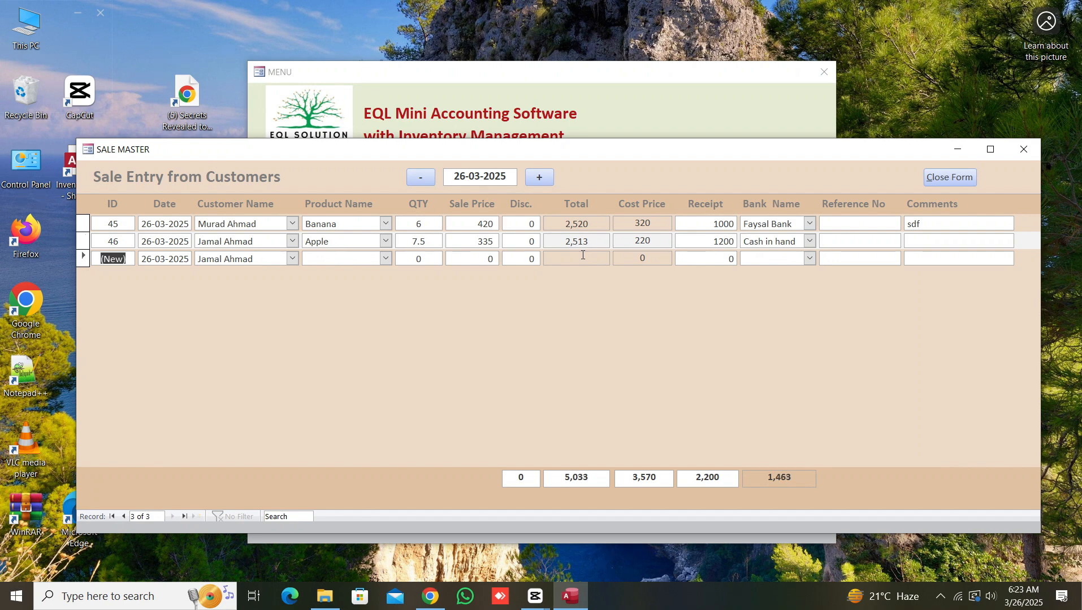
pyautogui.click(934, 179)
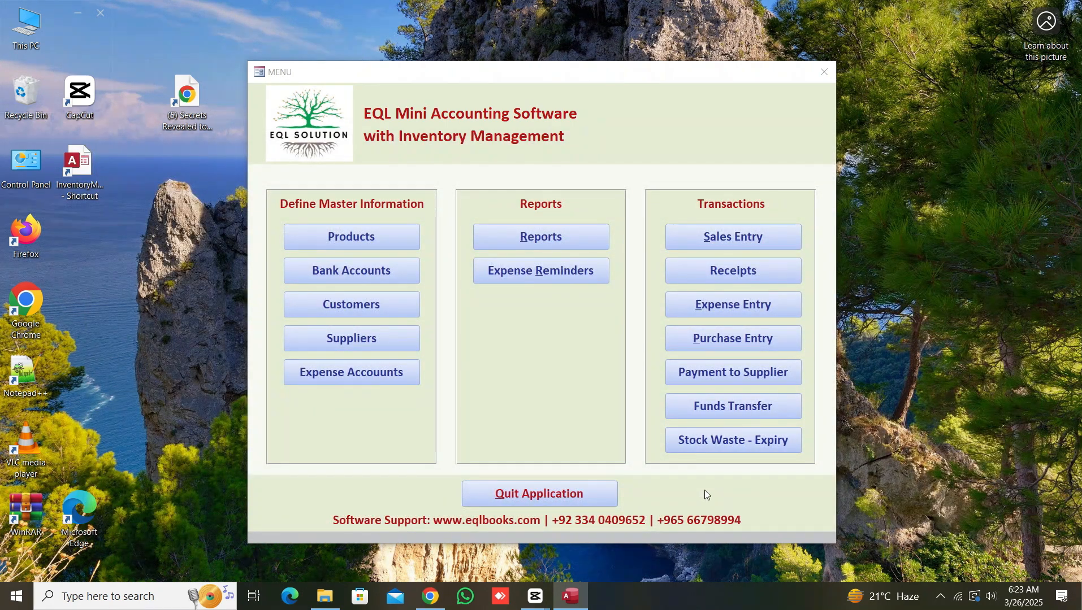
# View the empty form for purchases from suppliers dated 26-03-2025 and close it
pyautogui.click(727, 339)
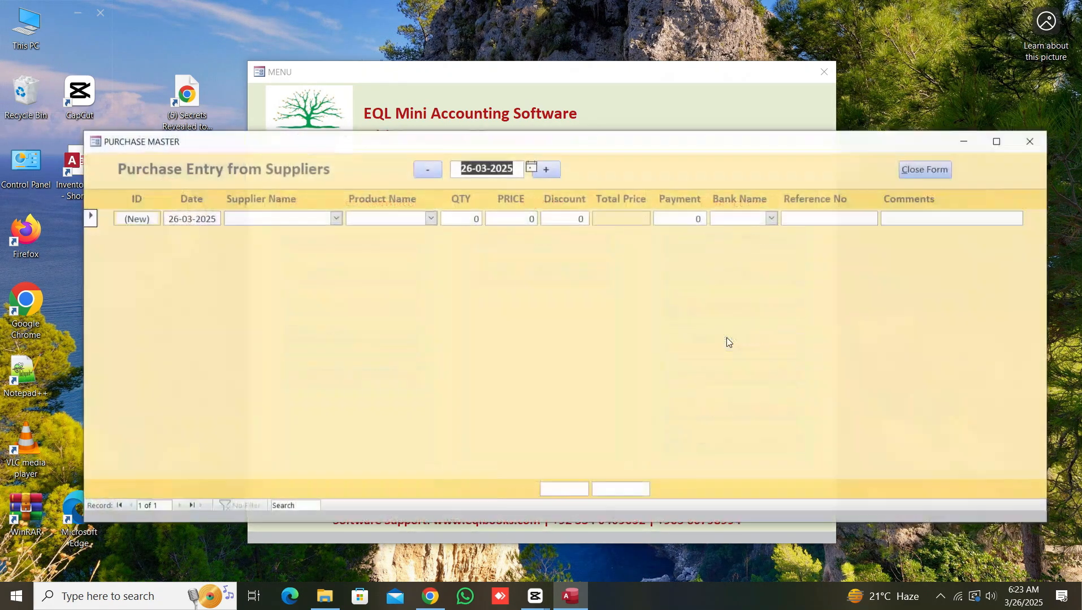
pyautogui.click(943, 168)
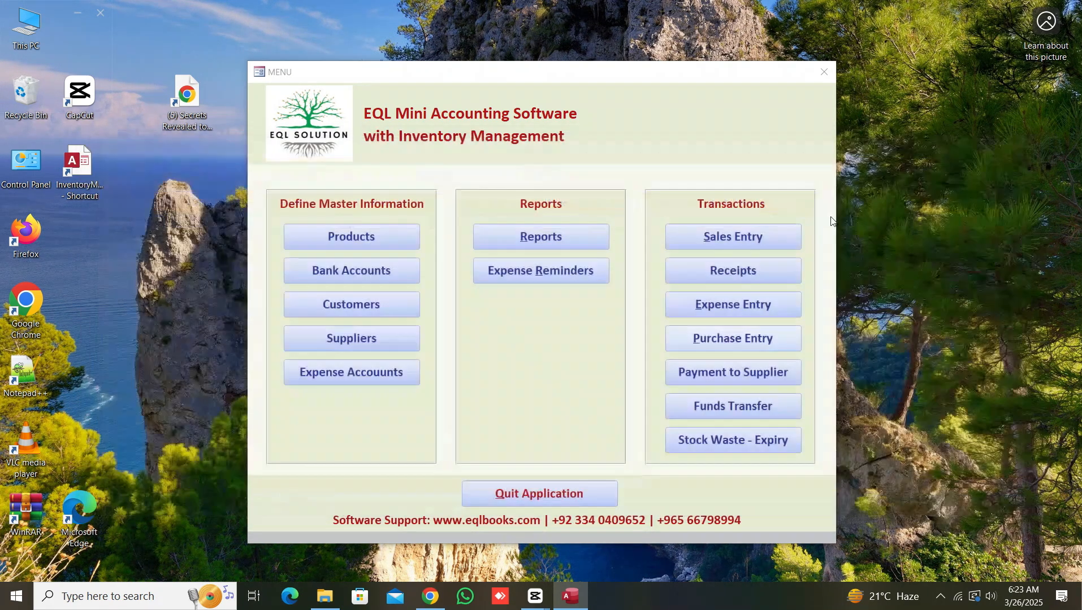
# Record a receipt of 1500 dated 26-03-2025 through Faysal Bank from the customer without a listed phone number, and close the receipts form
pyautogui.click(730, 271)
pyautogui.click(399, 218)
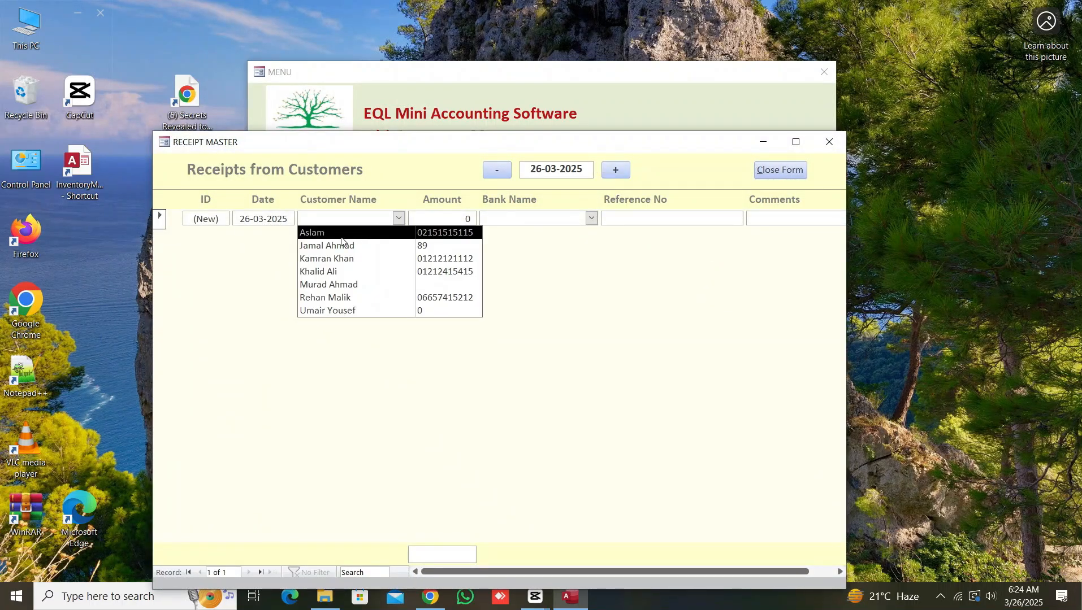
pyautogui.click(322, 285)
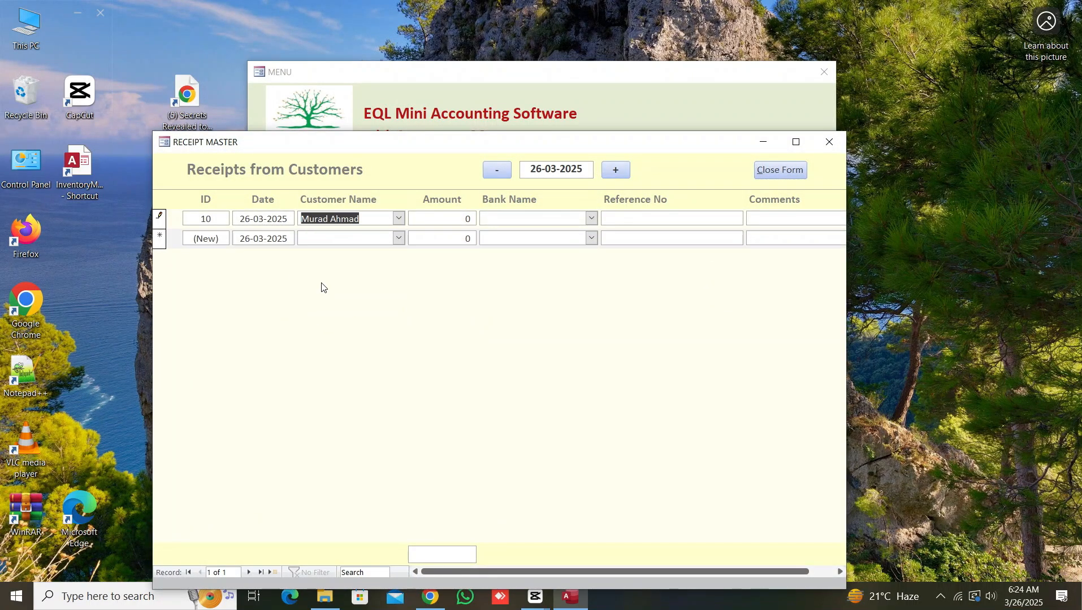
pyautogui.press('Tab')
pyautogui.write('15000')
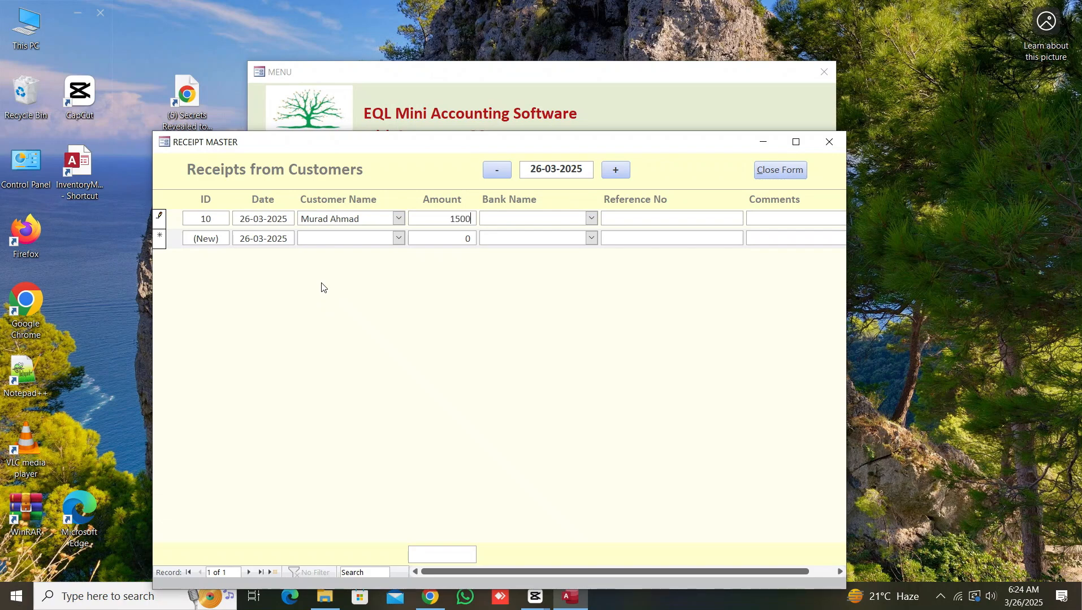
pyautogui.press('BackSpace')
pyautogui.press('Tab')
pyautogui.write('f')
pyautogui.press('Tab')
pyautogui.click(792, 172)
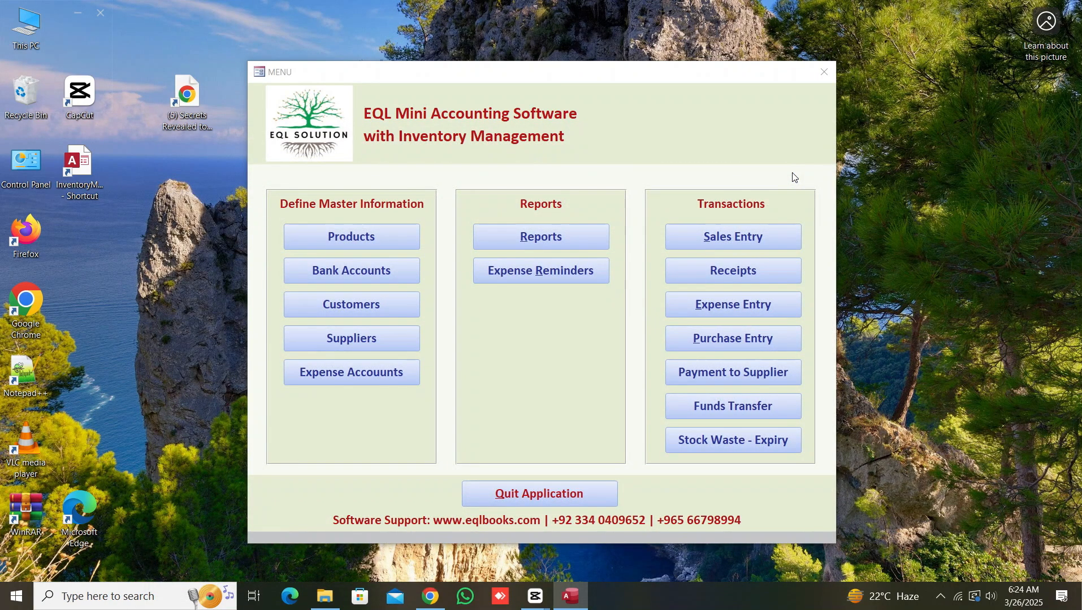
# Review the profit amounts in the Cost of Sales Report for 11-03-2025 to 26-03-2025 and close the report
pyautogui.click(531, 237)
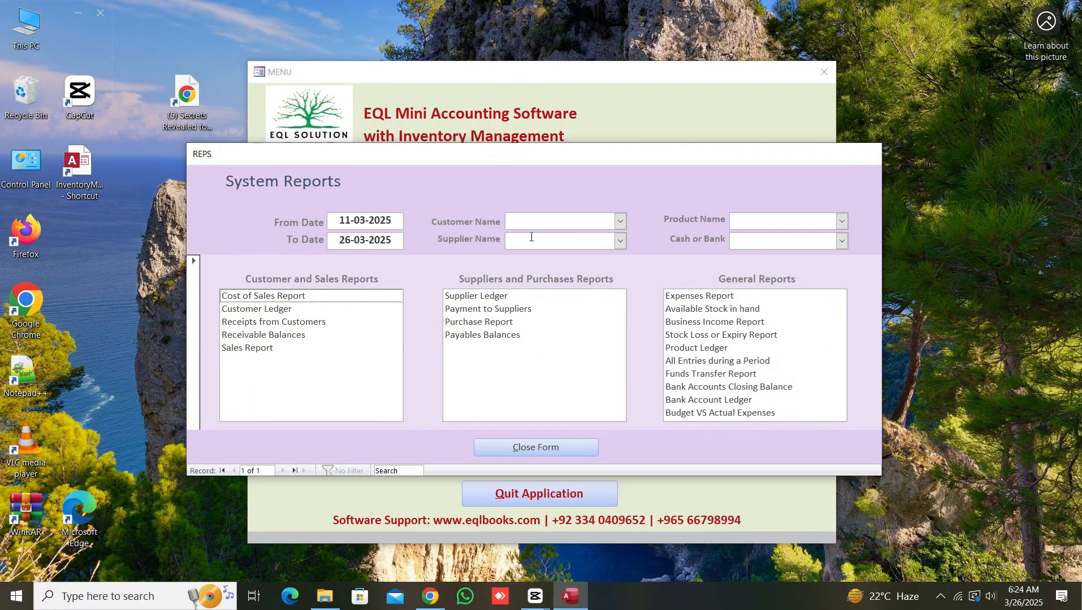
pyautogui.doubleClick(325, 297)
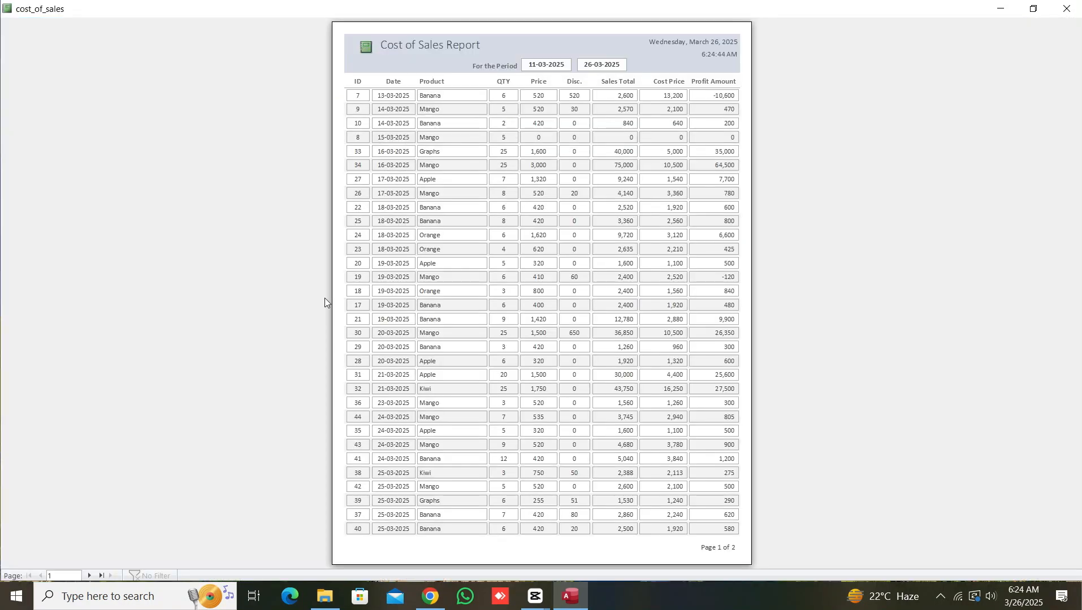
pyautogui.click(443, 109)
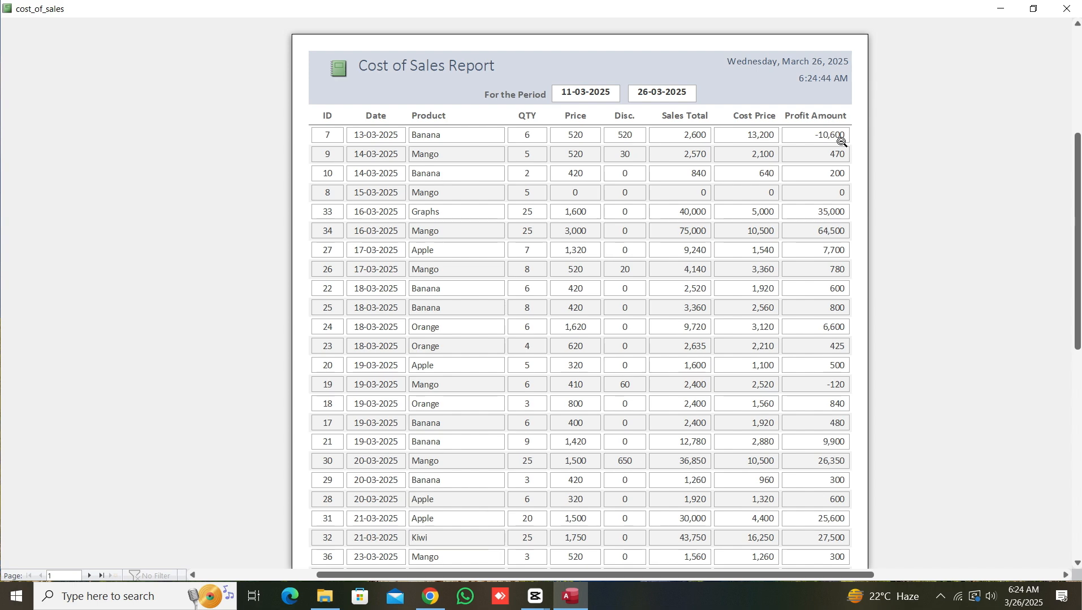
pyautogui.scroll(-3, 809, 304)
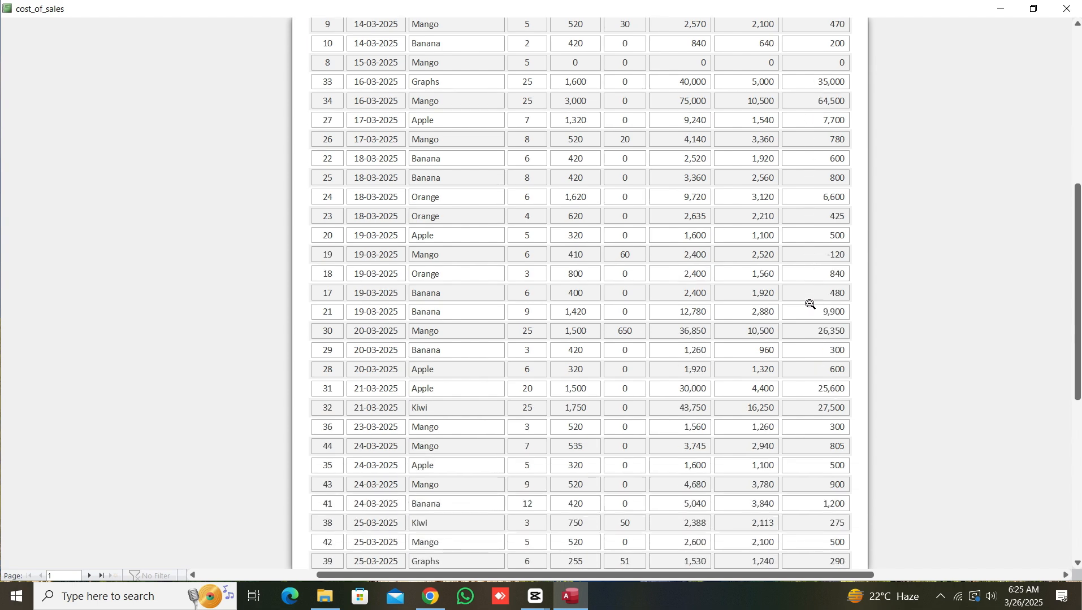
pyautogui.scroll(3, 809, 304)
pyautogui.click(1066, 8)
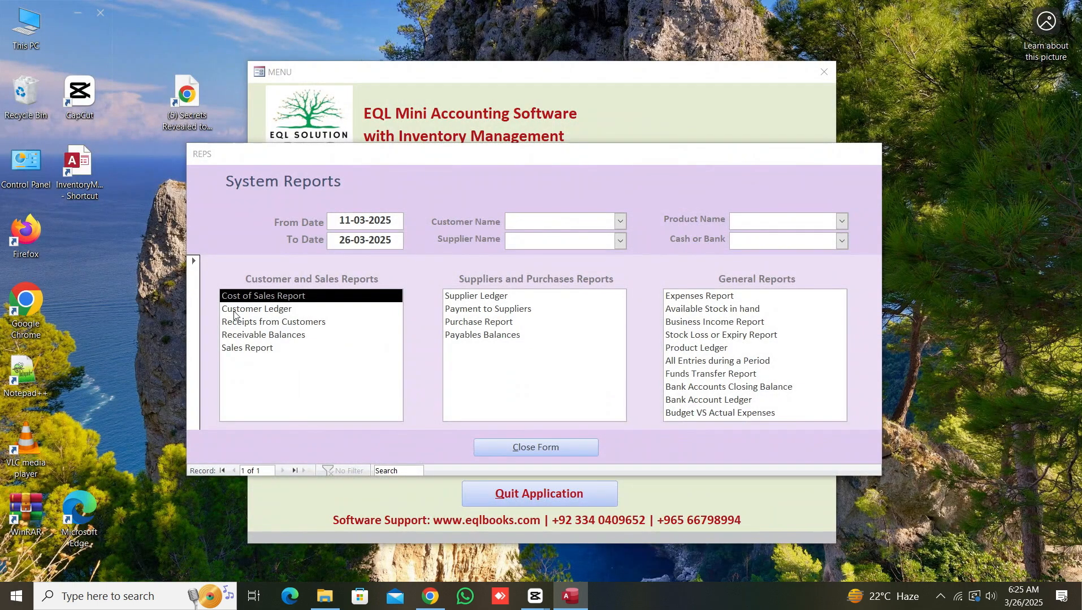
# Review the Customer Ledger of the customer without a listed phone number, view the Sales Report, and close both reports
pyautogui.click(621, 221)
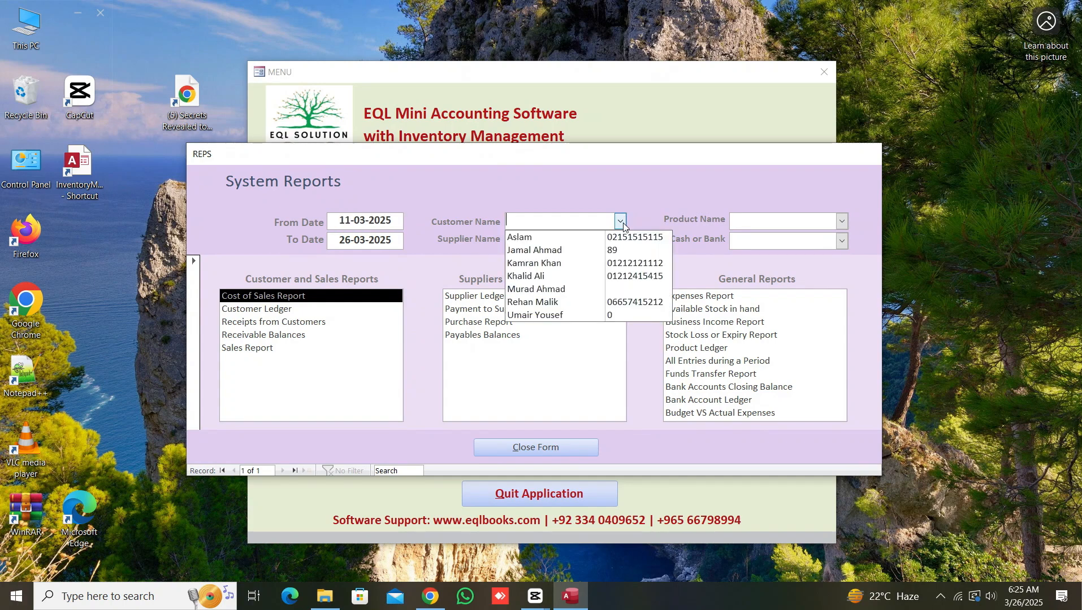
pyautogui.click(506, 288)
pyautogui.click(271, 311)
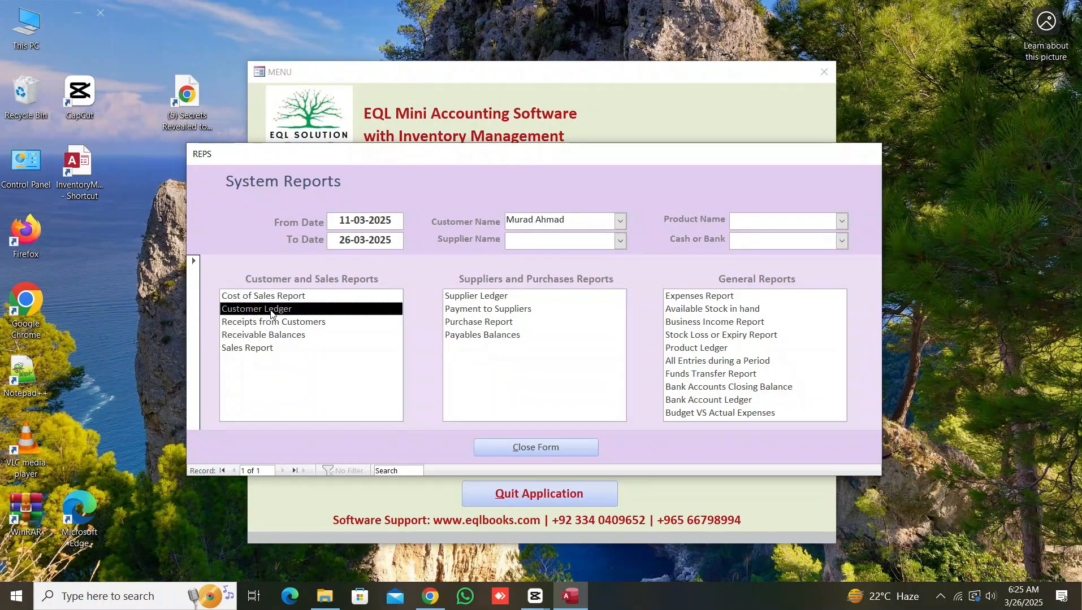
pyautogui.doubleClick(271, 311)
pyautogui.click(526, 115)
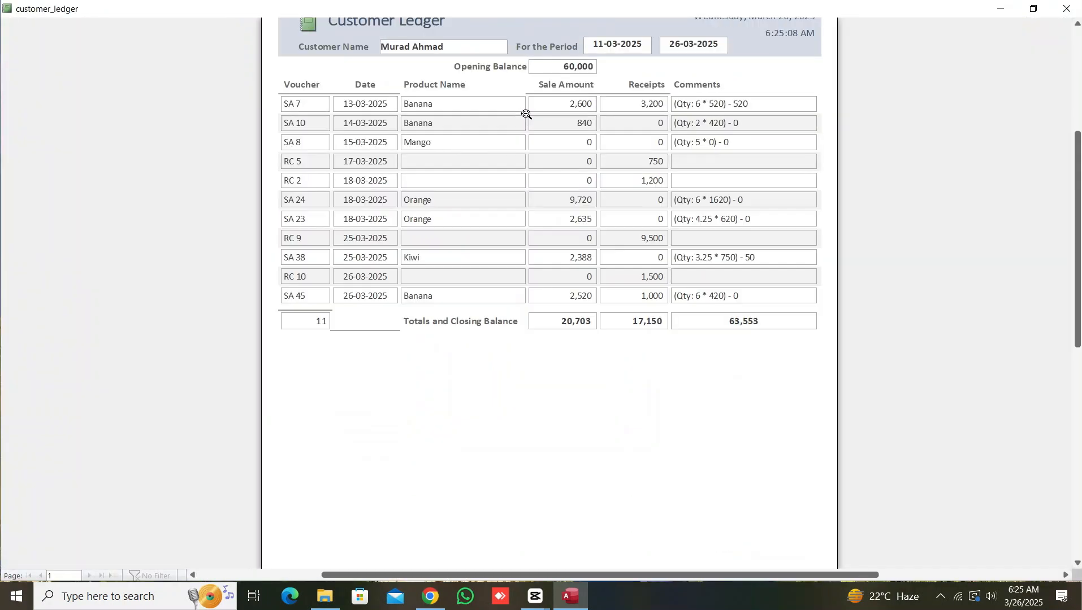
pyautogui.scroll(2, 526, 115)
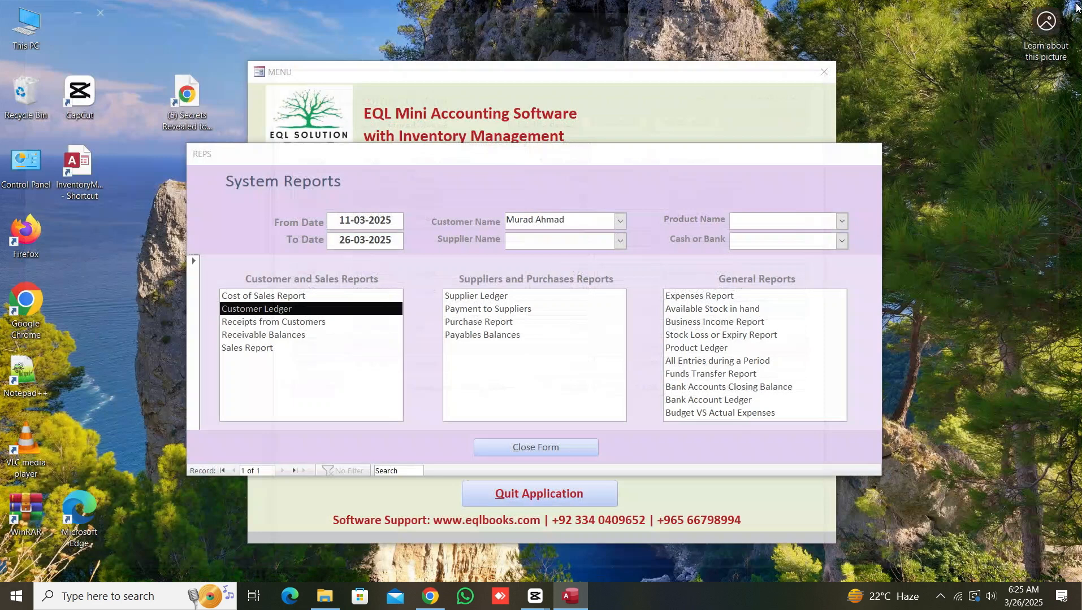
pyautogui.click(1067, 8)
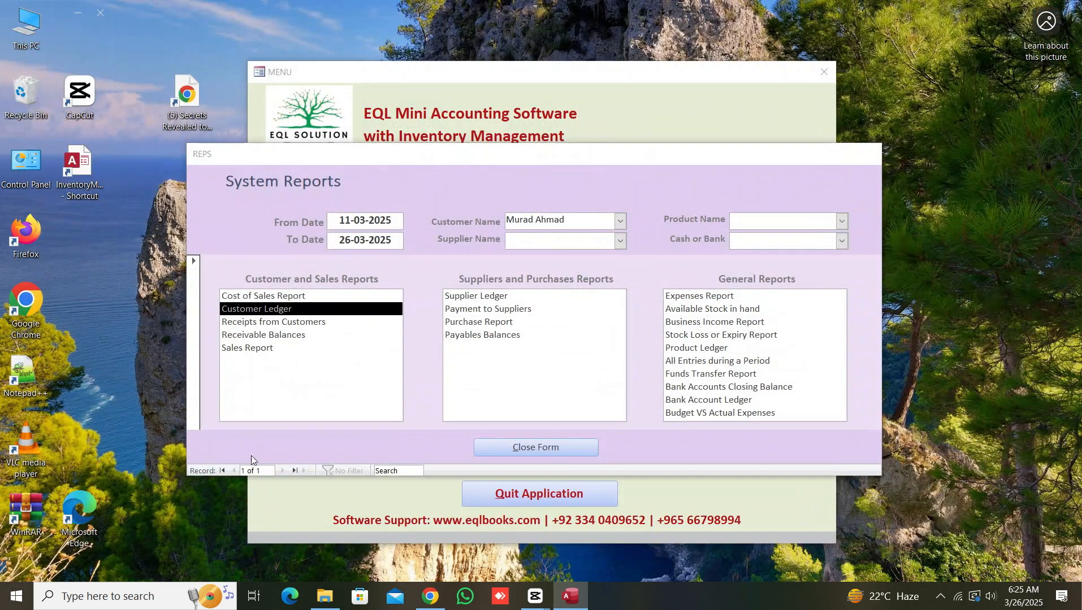
pyautogui.doubleClick(245, 348)
pyautogui.click(1067, 8)
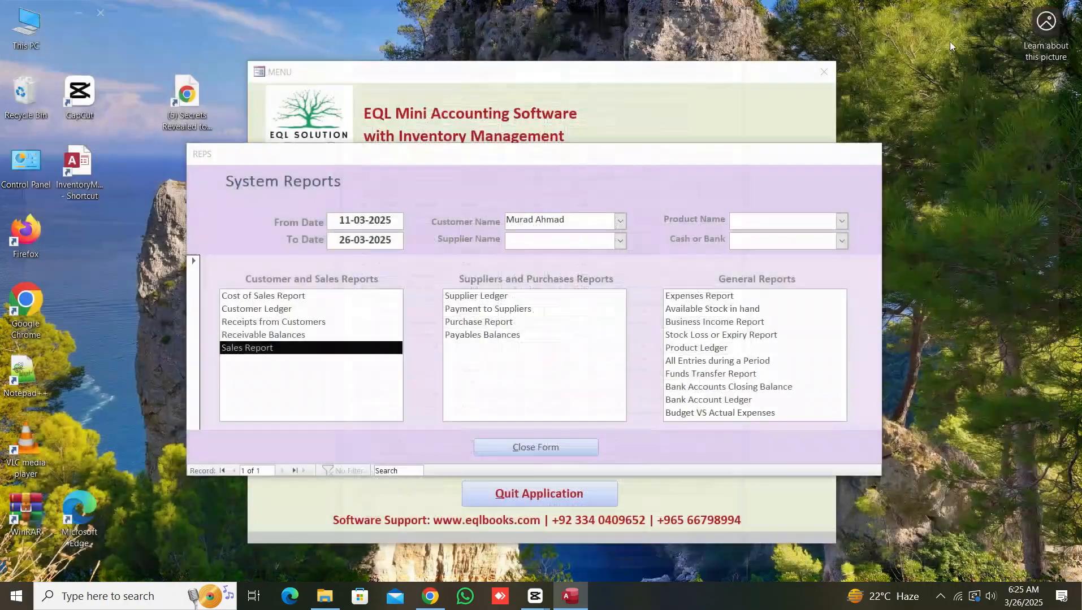
# Review purchases, payments and the closing balance in the second listed supplier's Supplier Ledger, and close the report
pyautogui.click(618, 242)
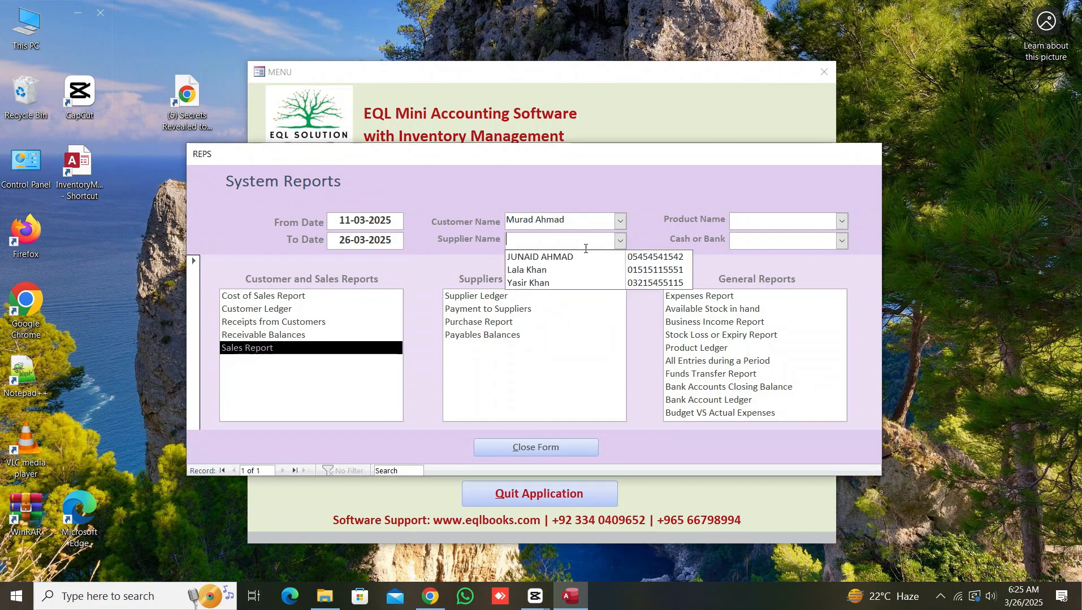
pyautogui.click(534, 272)
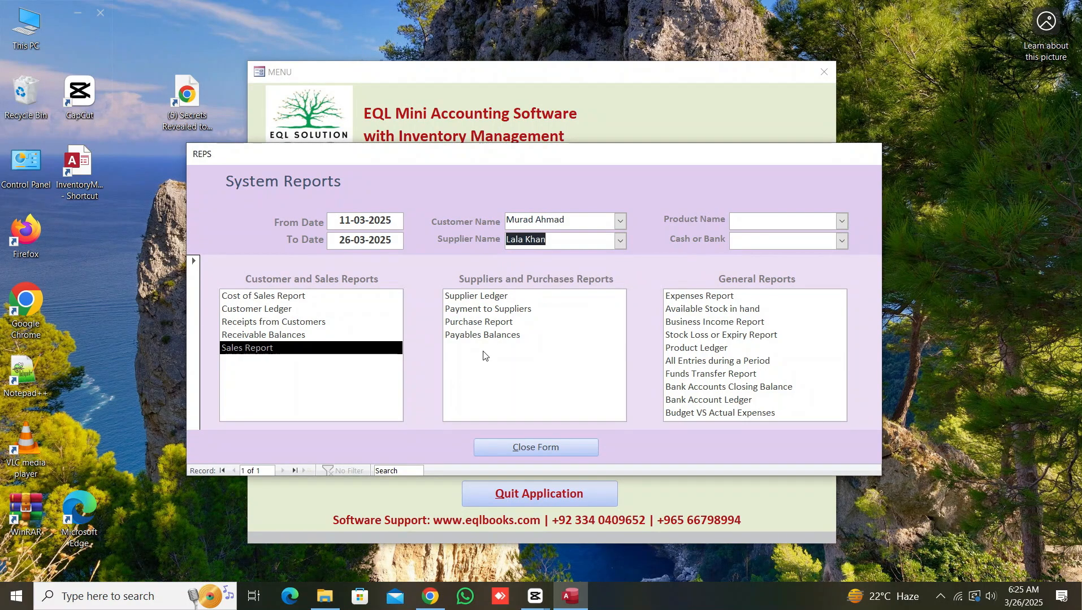
pyautogui.doubleClick(471, 296)
pyautogui.click(503, 173)
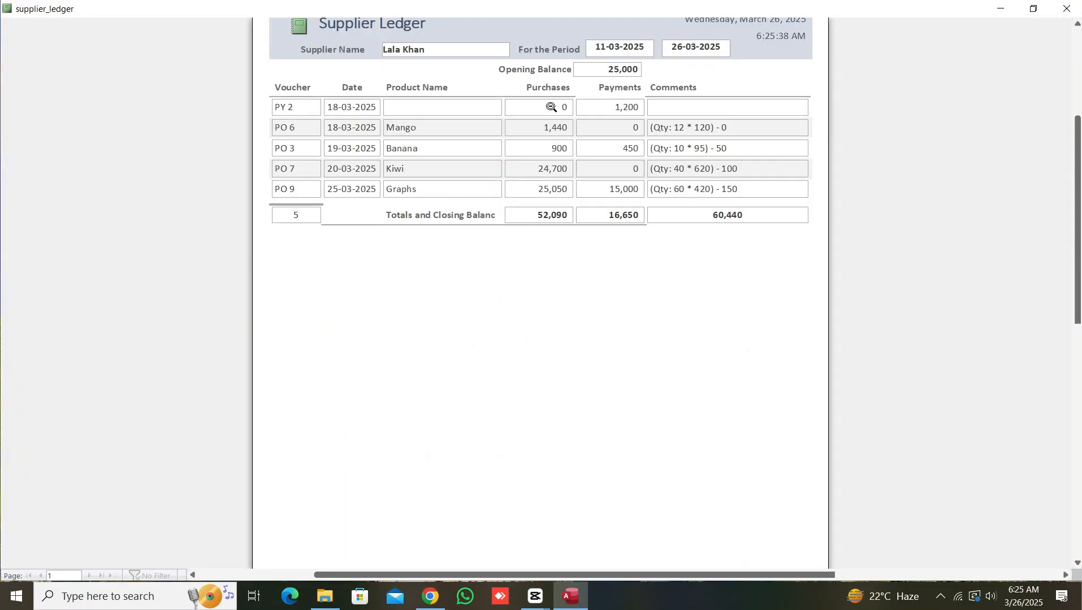
pyautogui.scroll(2, 552, 137)
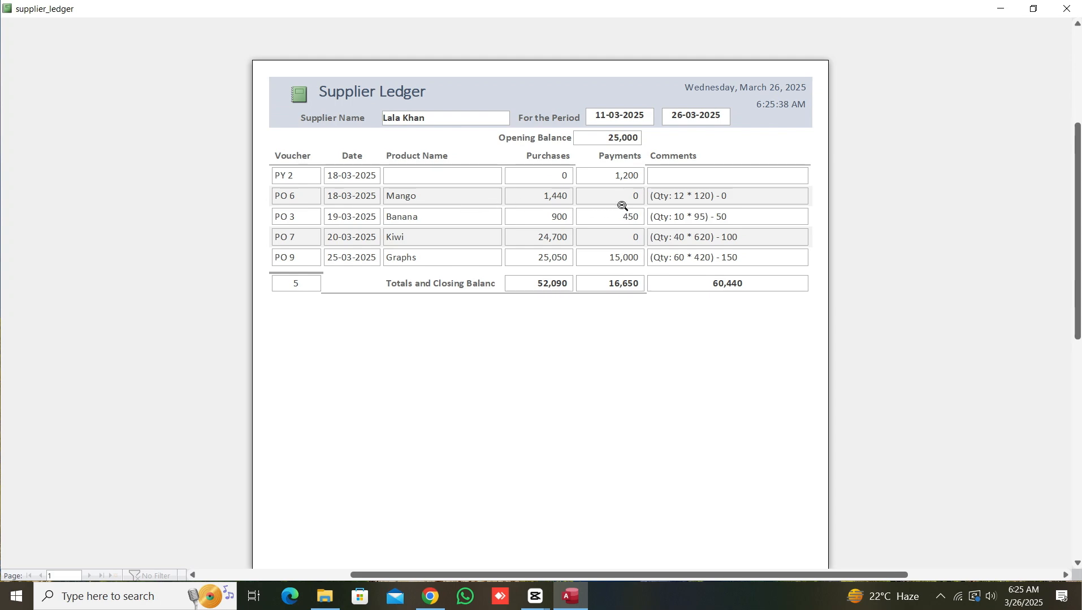
pyautogui.click(657, 199)
pyautogui.click(683, 107)
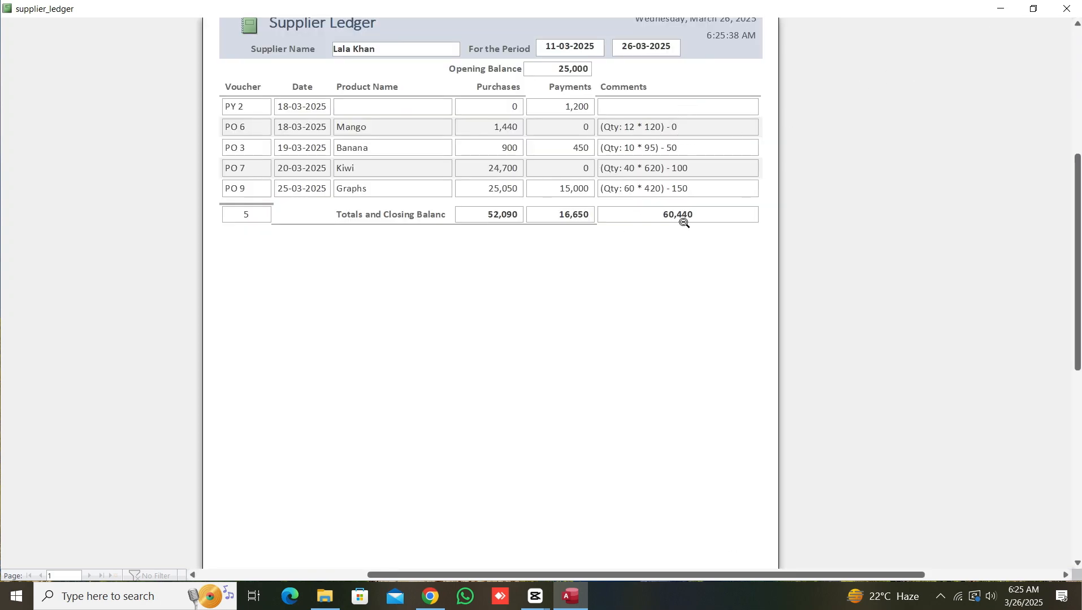
pyautogui.click(1067, 9)
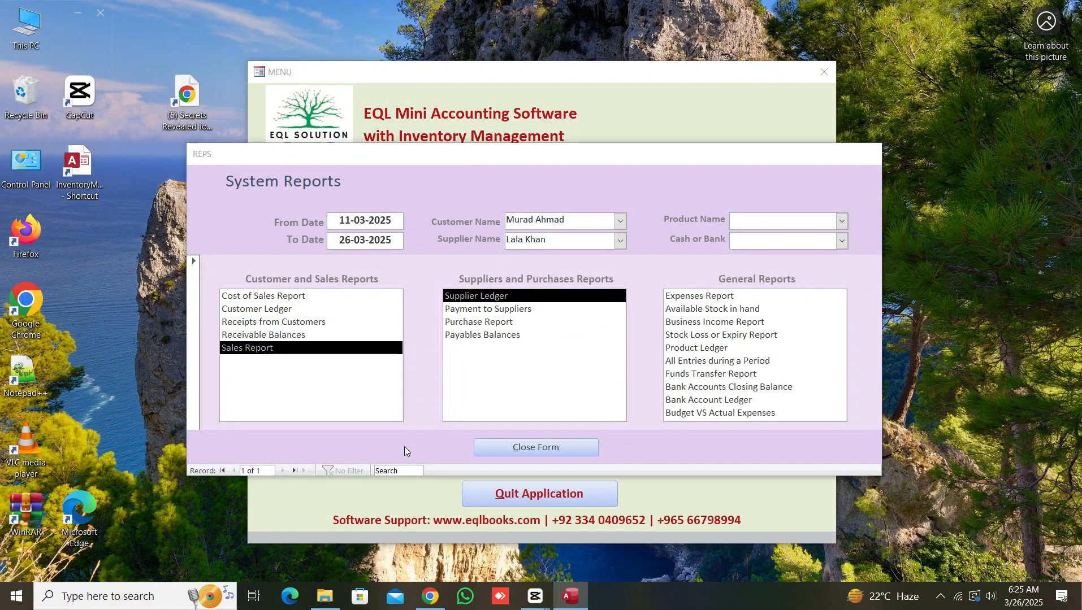
# Review the purchase and sale quantities in the Product Ledger for Banana and close the report
pyautogui.click(842, 221)
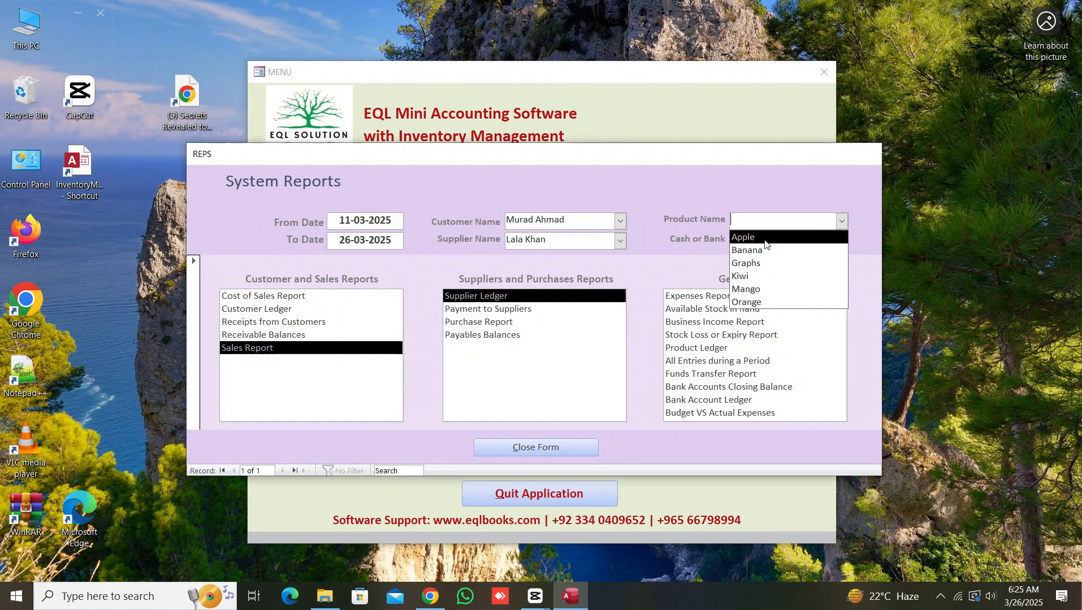
pyautogui.click(758, 249)
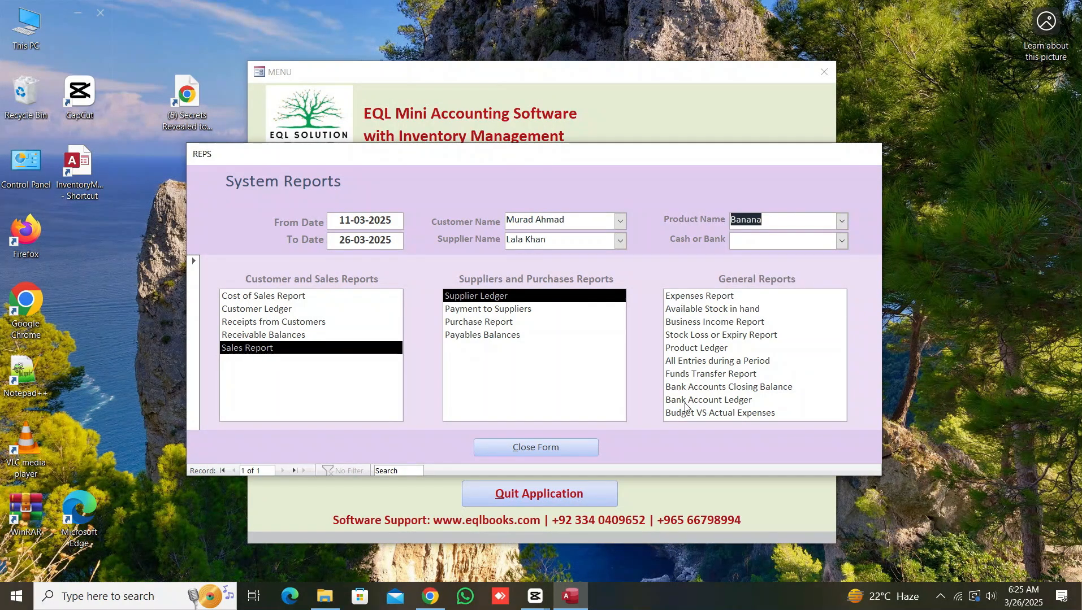
pyautogui.doubleClick(687, 348)
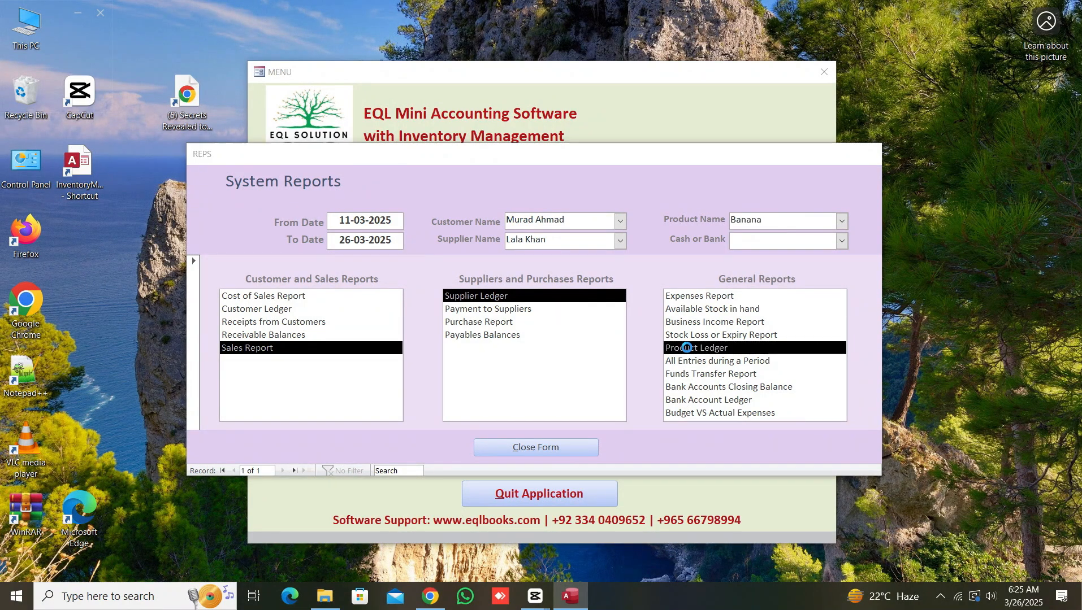
pyautogui.click(524, 75)
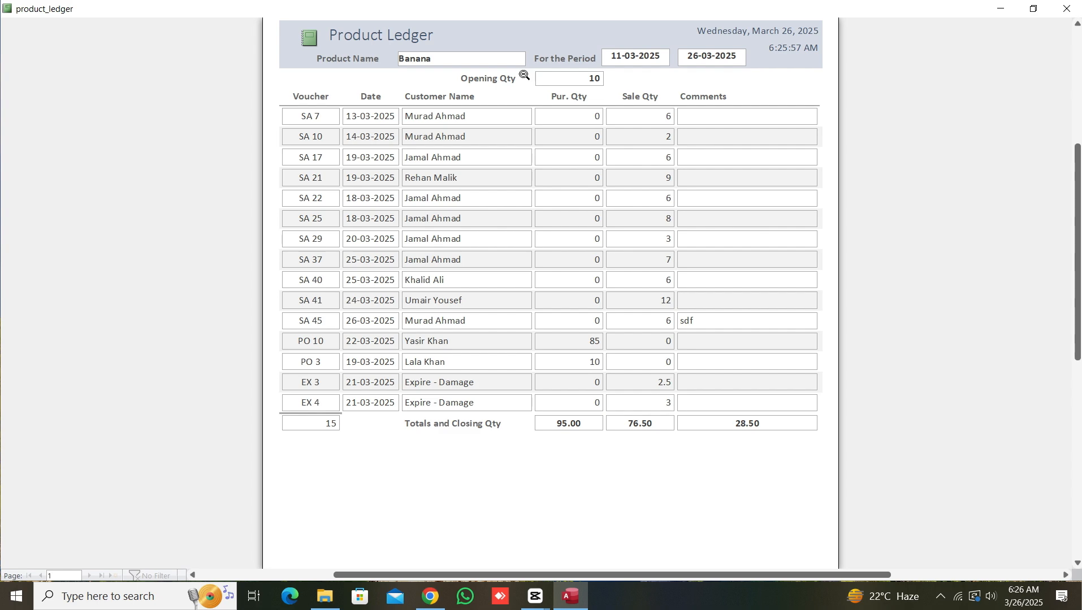
pyautogui.click(1066, 9)
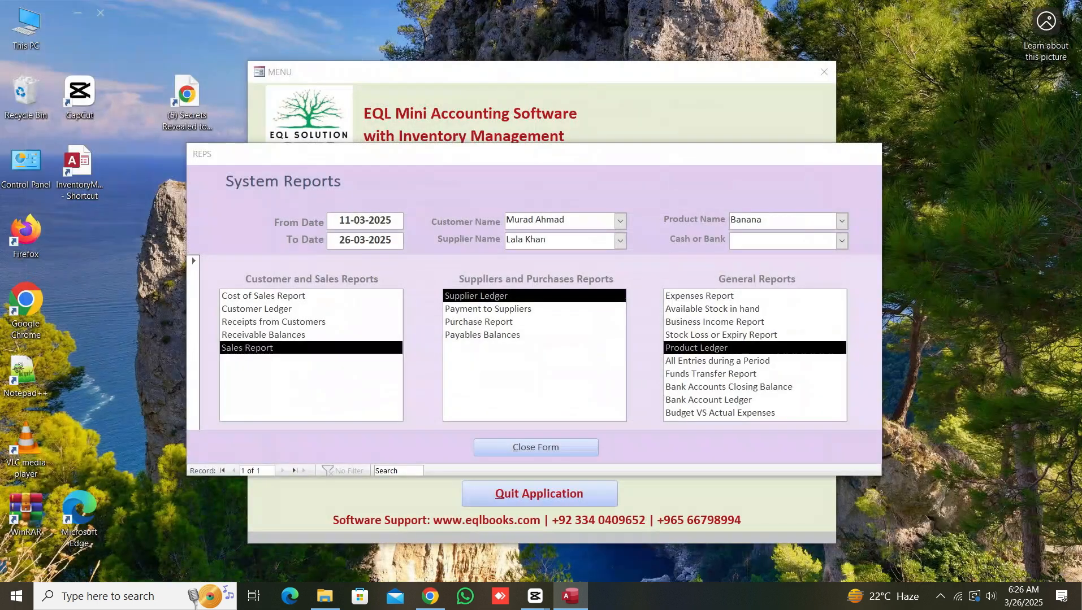
# Review the sales, expense and income totals in the Business Income Report and close the report
pyautogui.doubleClick(724, 321)
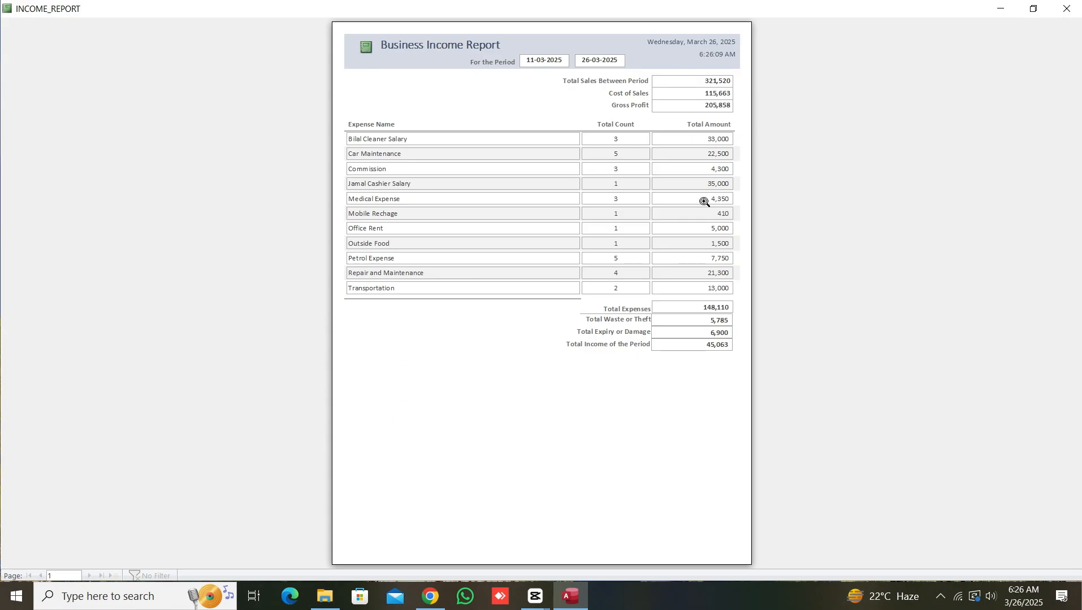
pyautogui.click(697, 200)
pyautogui.scroll(2, 697, 164)
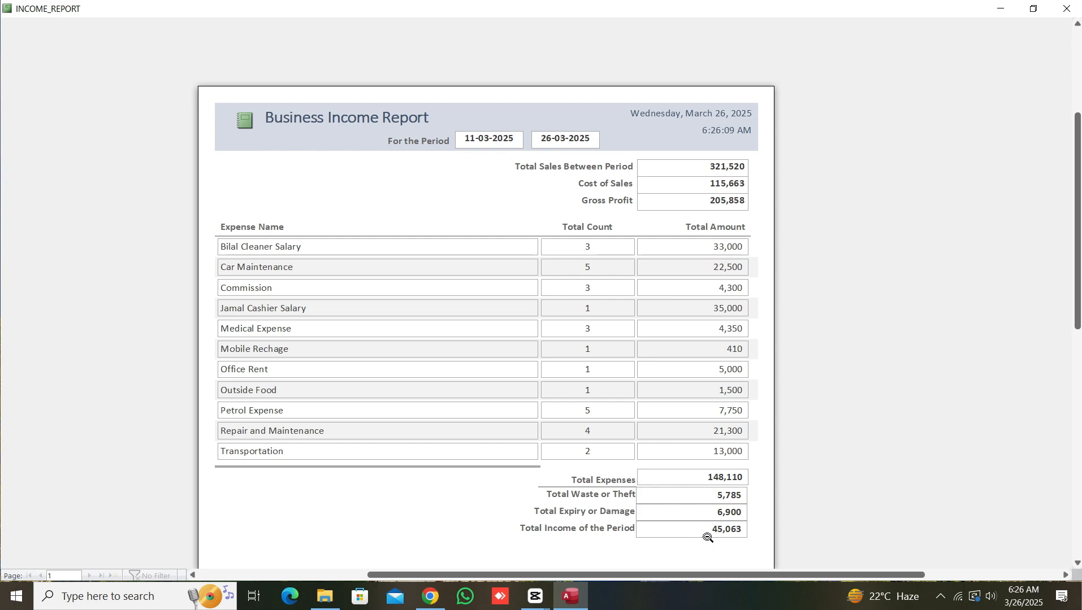
pyautogui.click(1067, 8)
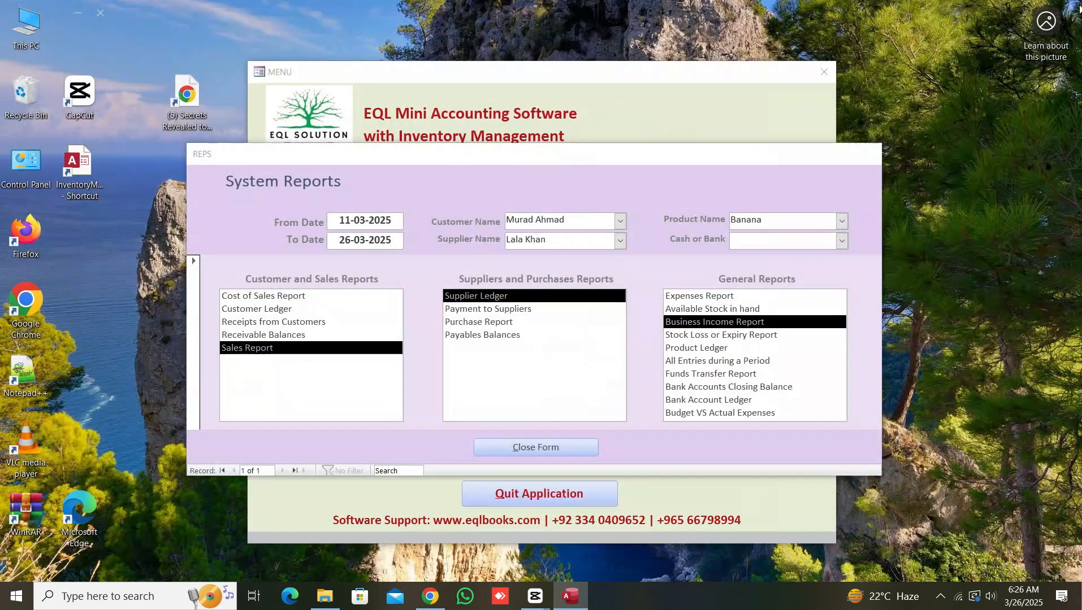
# Review the expense, purchase and receipt transactions in the All Entries during a Period report and close the report
pyautogui.click(697, 362)
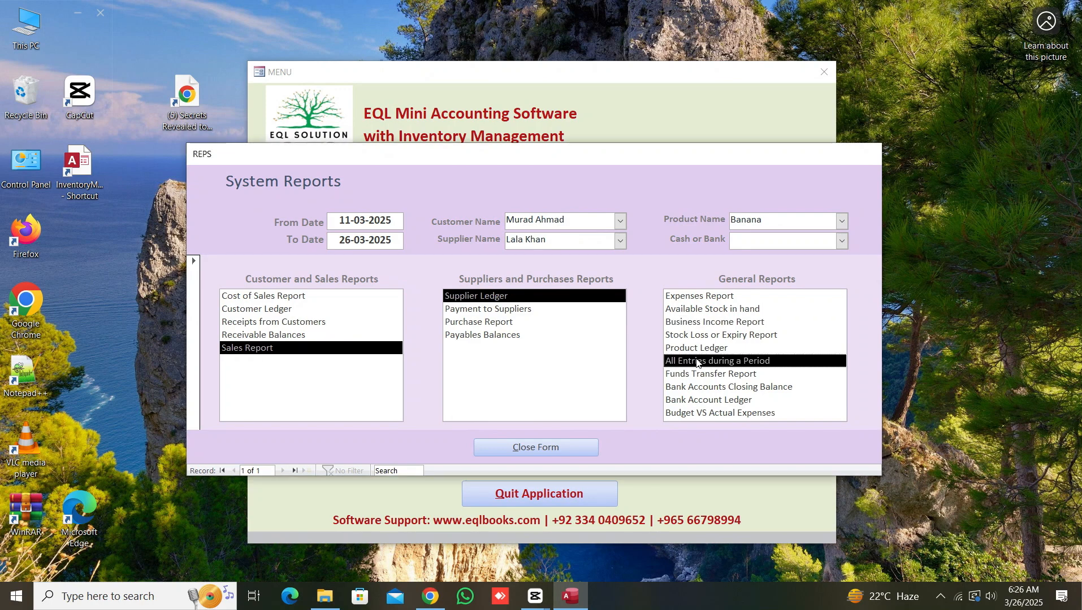
pyautogui.doubleClick(789, 361)
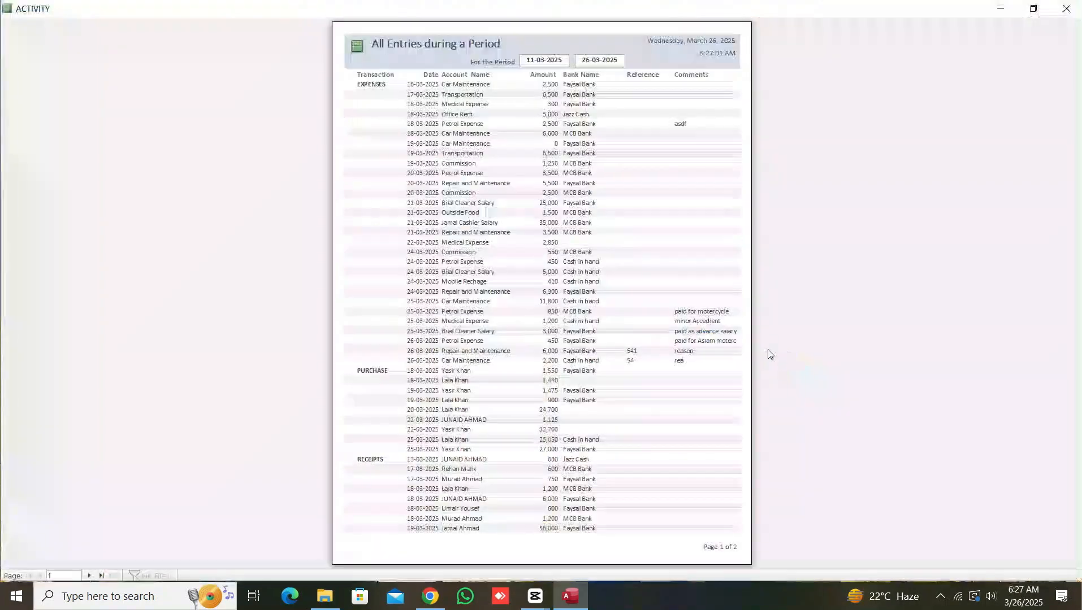
pyautogui.click(525, 94)
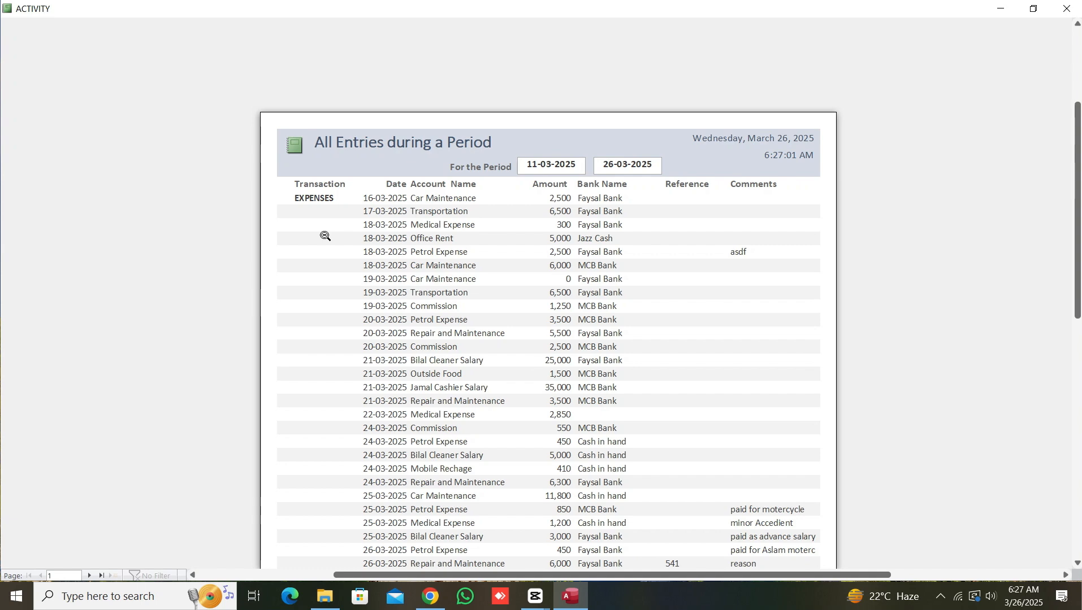
pyautogui.scroll(-3, 409, 281)
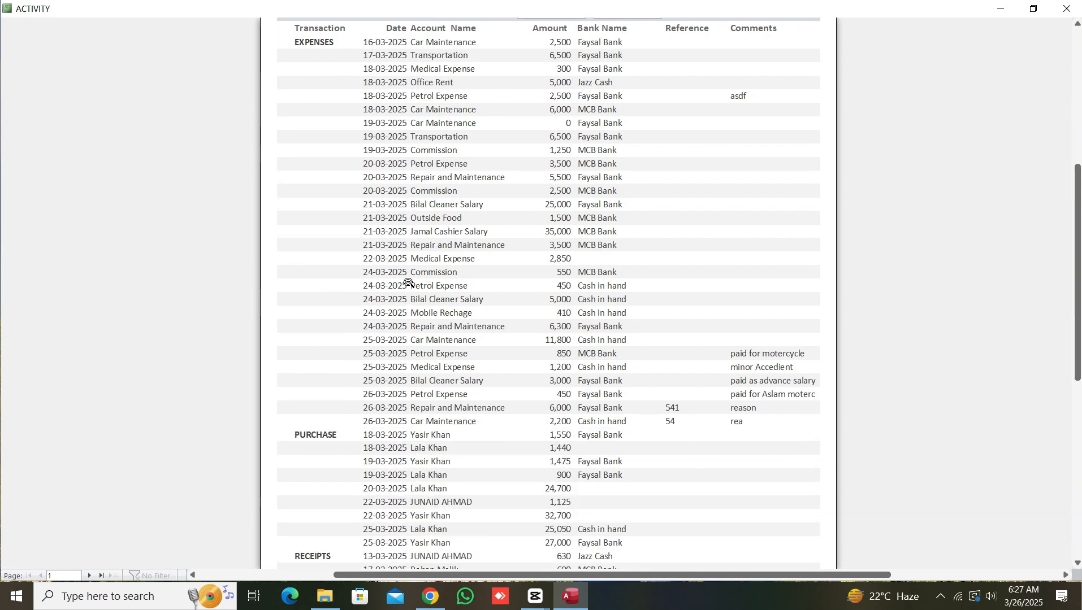
pyautogui.scroll(3, 409, 280)
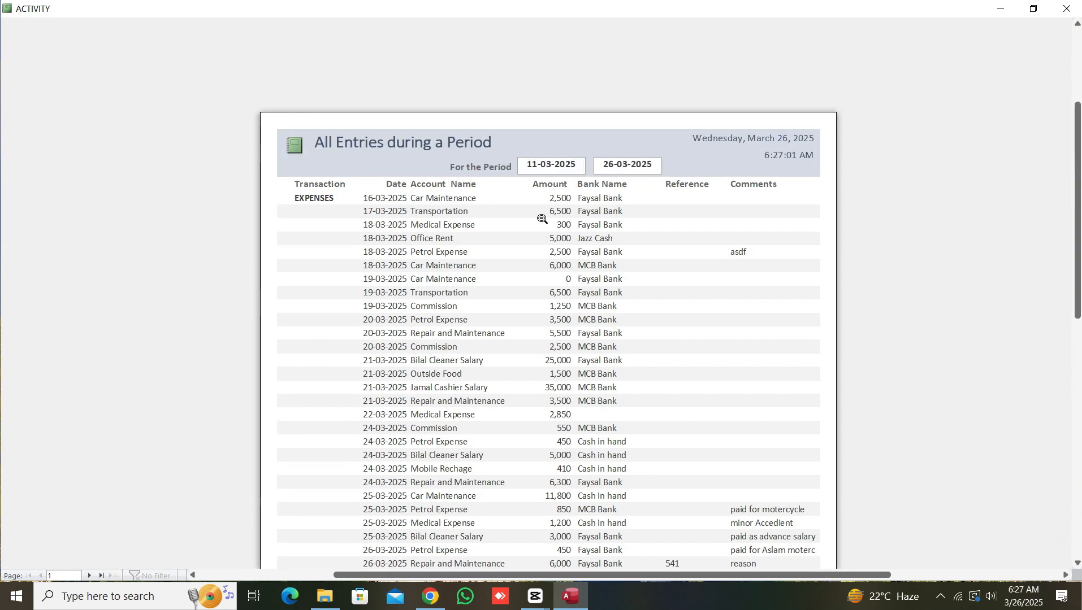
pyautogui.click(1060, 15)
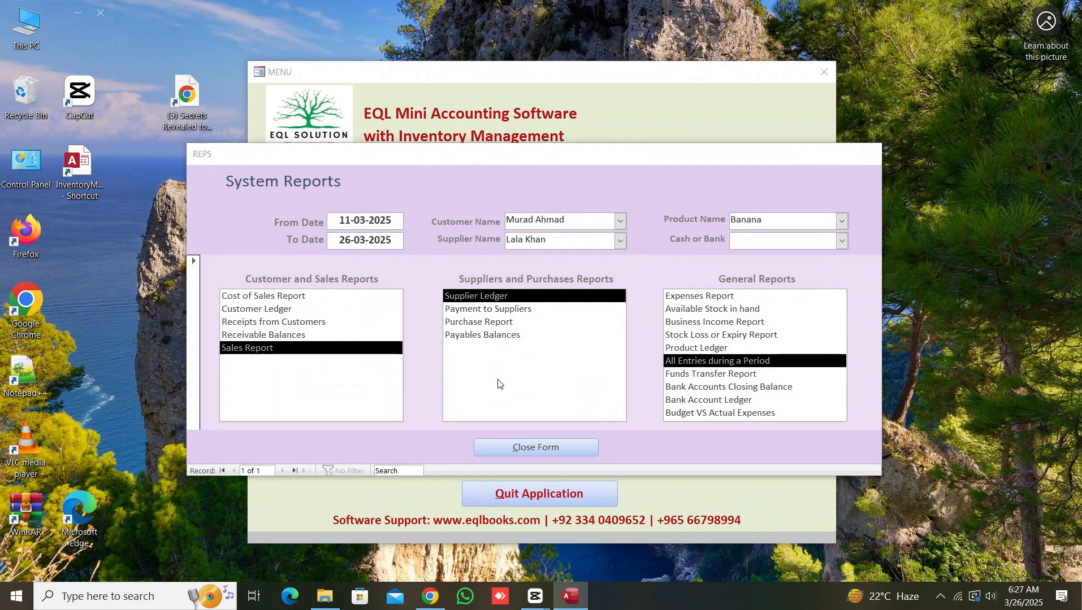
# Review the Bank Account Ledger for Faysal Bank, then close the report and the System Reports form
pyautogui.click(841, 241)
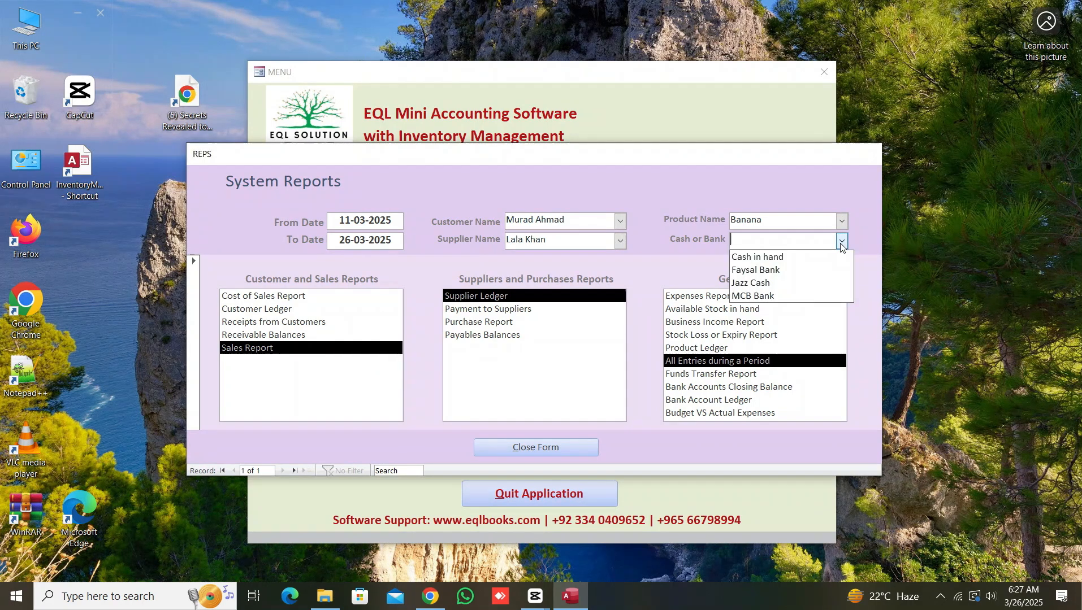
pyautogui.click(775, 269)
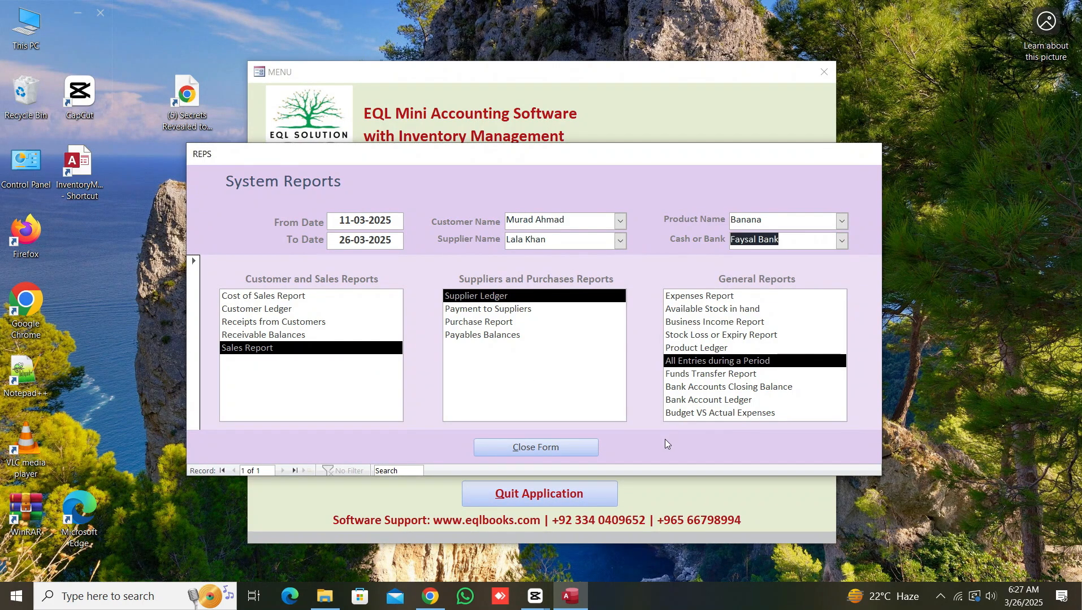
pyautogui.doubleClick(711, 401)
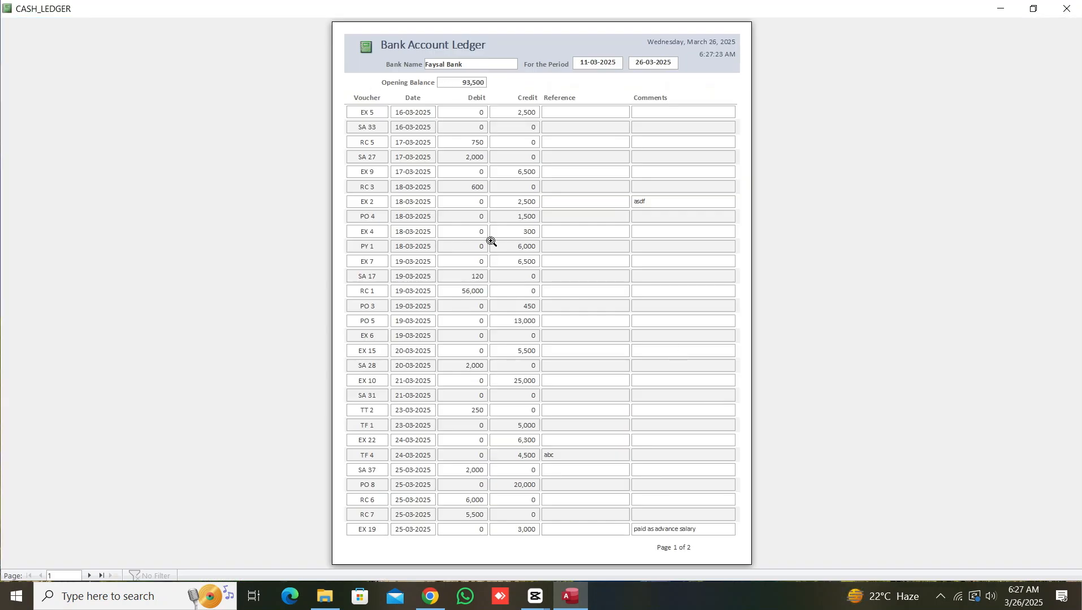
pyautogui.click(1068, 10)
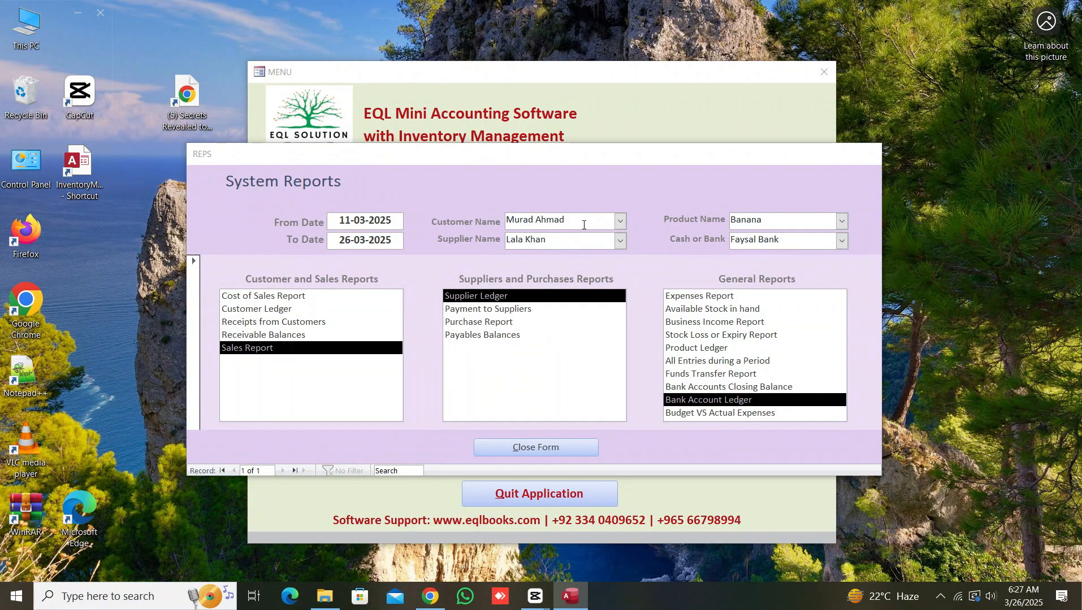
pyautogui.click(526, 448)
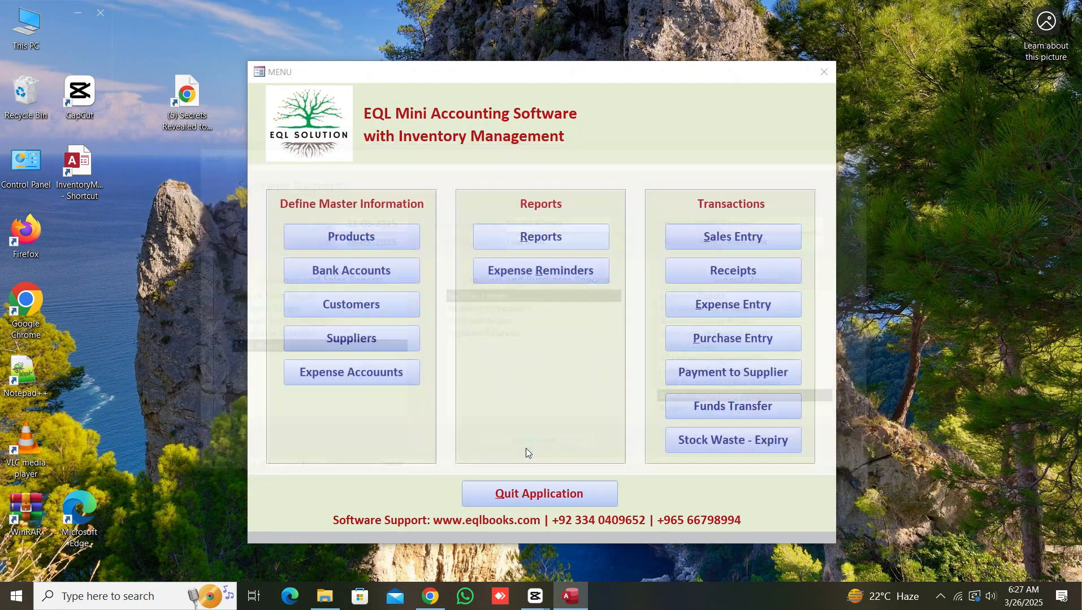